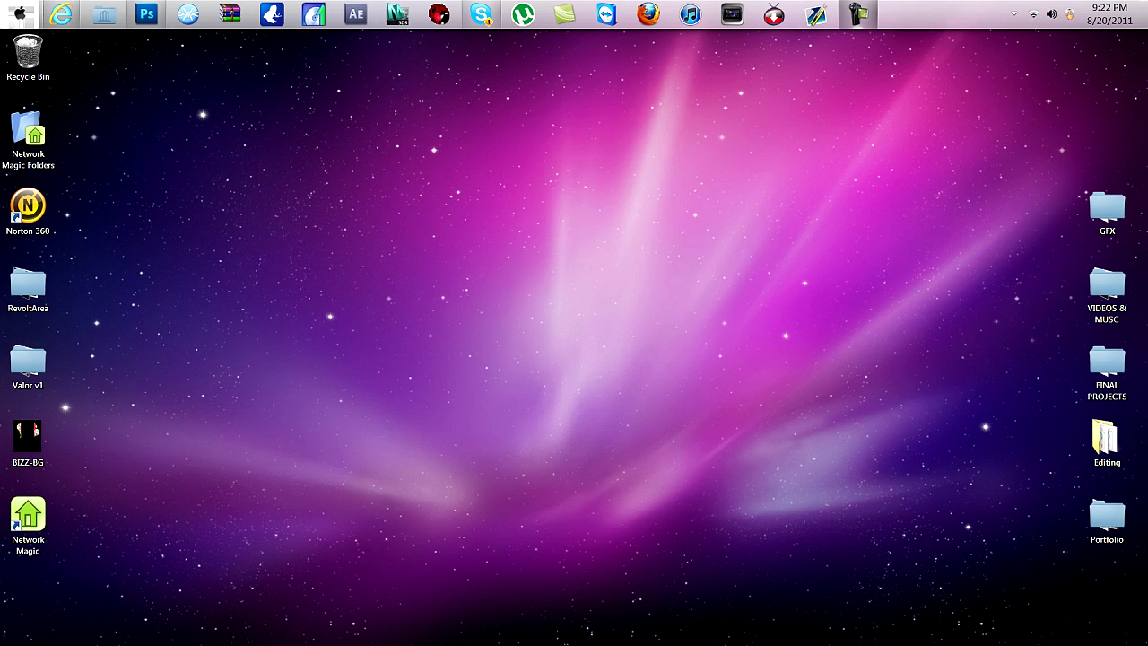
pyautogui.moveTo(831, 63); pyautogui.dragTo(316, 327)
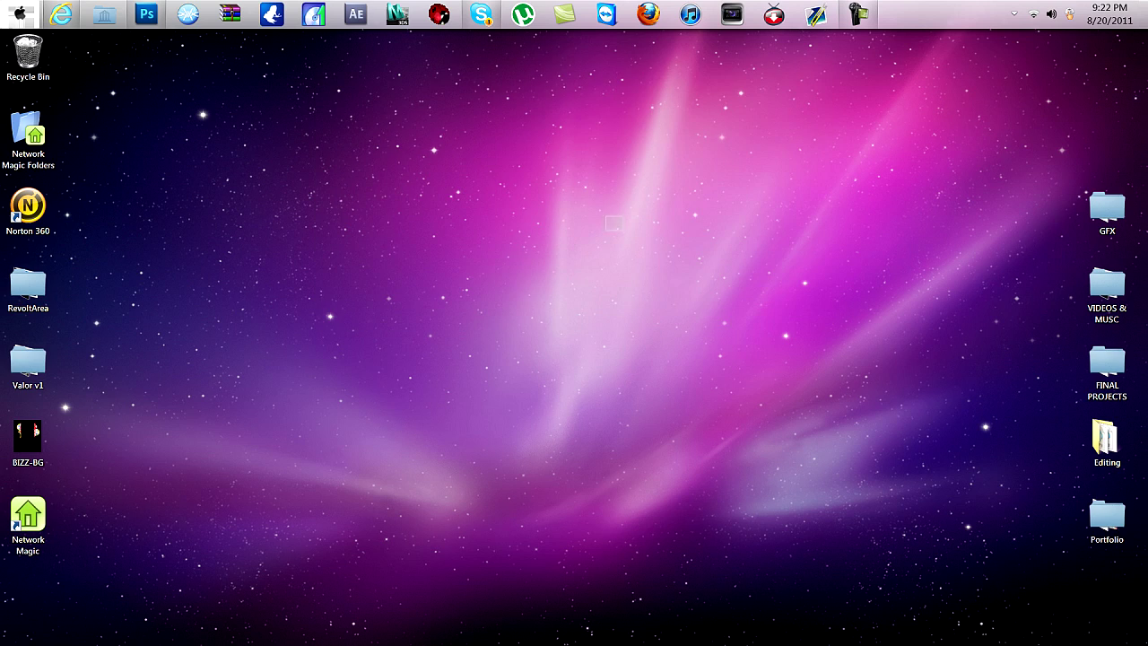
pyautogui.moveTo(687, 153); pyautogui.dragTo(454, 305)
pyautogui.moveTo(967, 83); pyautogui.dragTo(142, 522)
pyautogui.moveTo(93, 59); pyautogui.dragTo(387, 242)
# Switch to the browser's machinima image results and open the red logo picture with the black M
pyautogui.moveTo(61, 14)
pyautogui.click(256, 94)
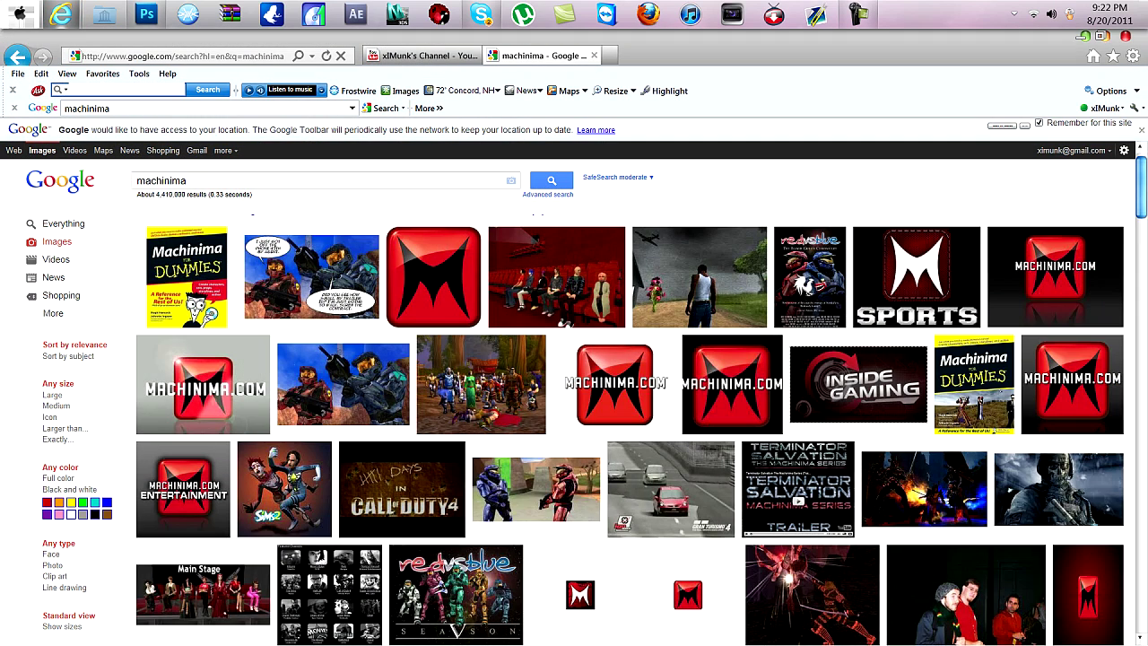
pyautogui.moveTo(433, 277)
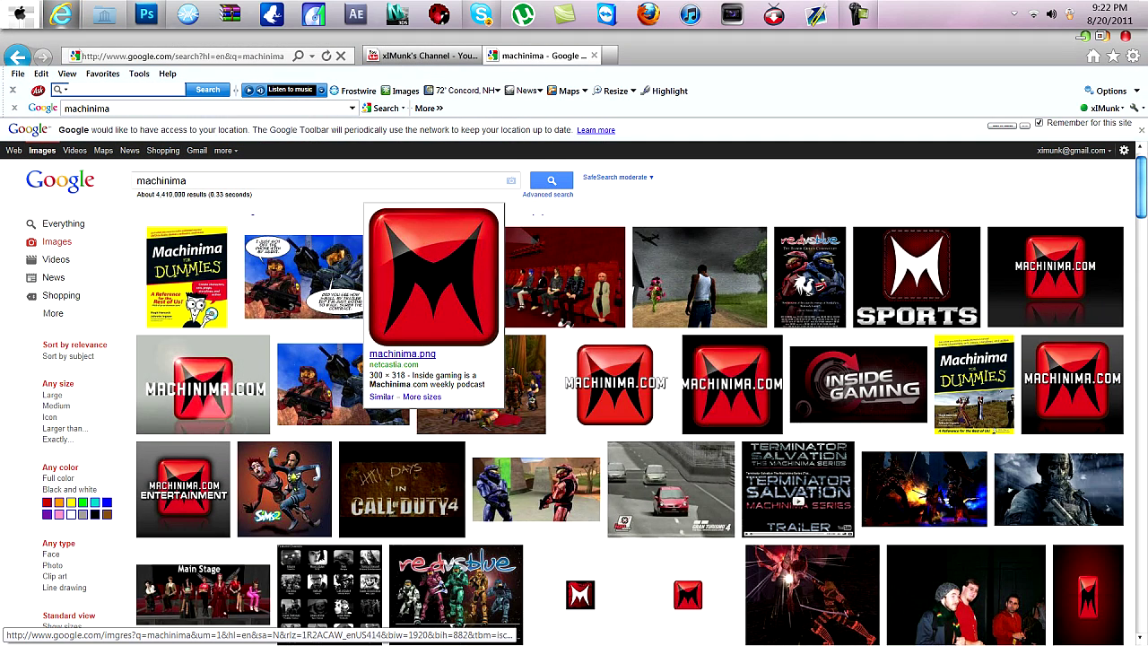
pyautogui.click(433, 277)
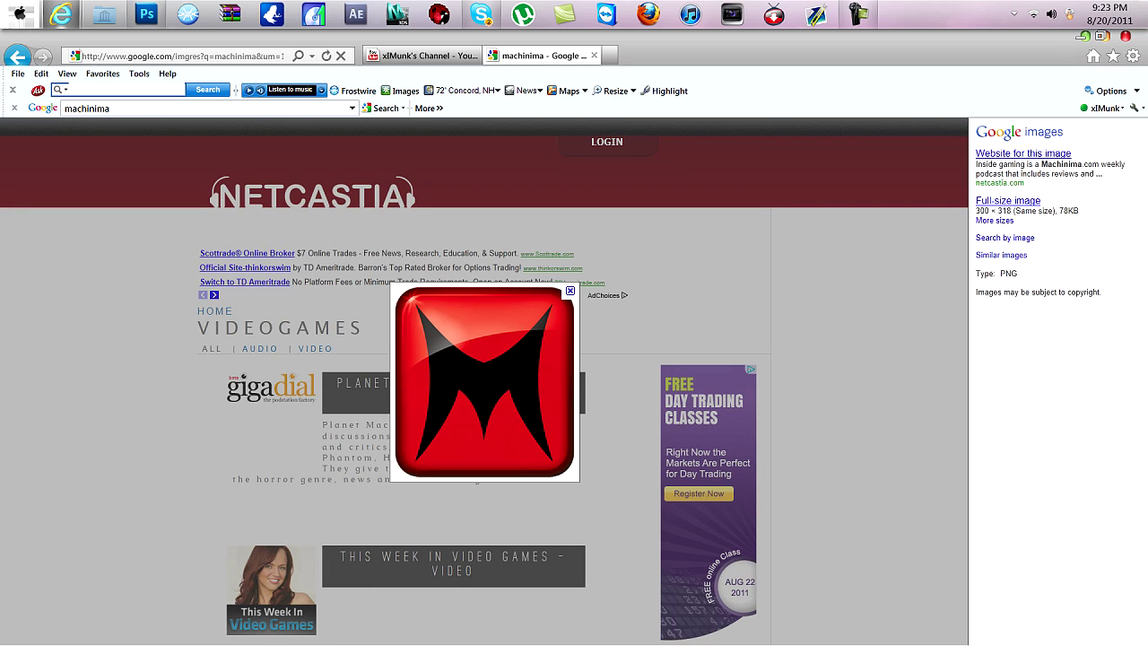
# Save the logo picture to the Desktop as machinima in PNG format
pyautogui.rightClick(483, 370)
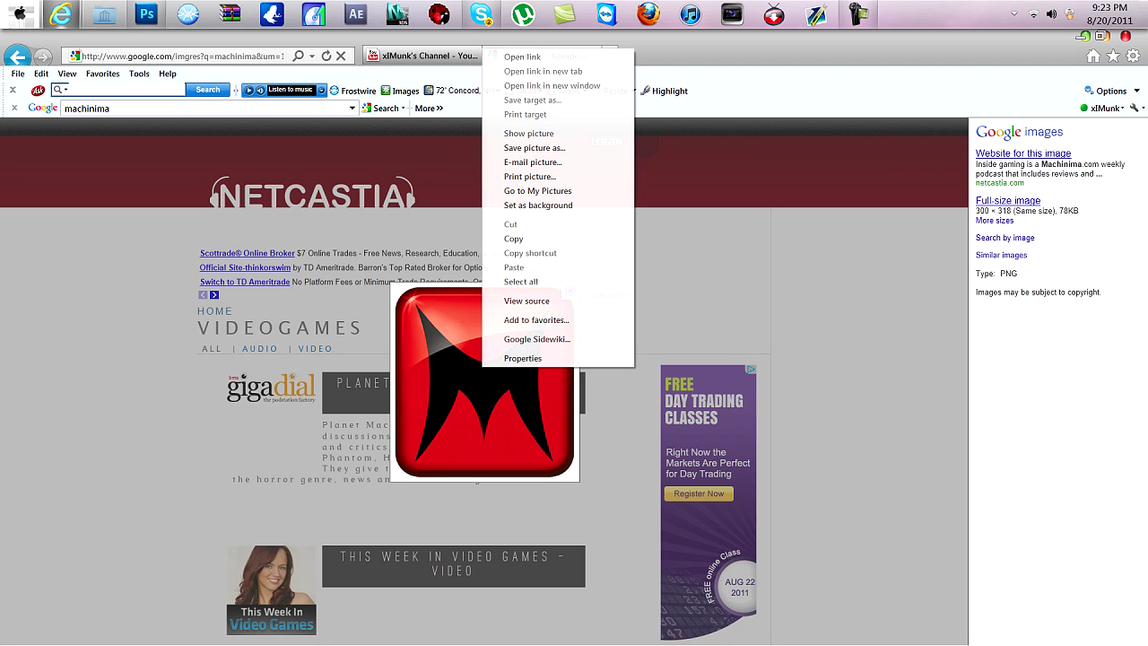
pyautogui.click(538, 148)
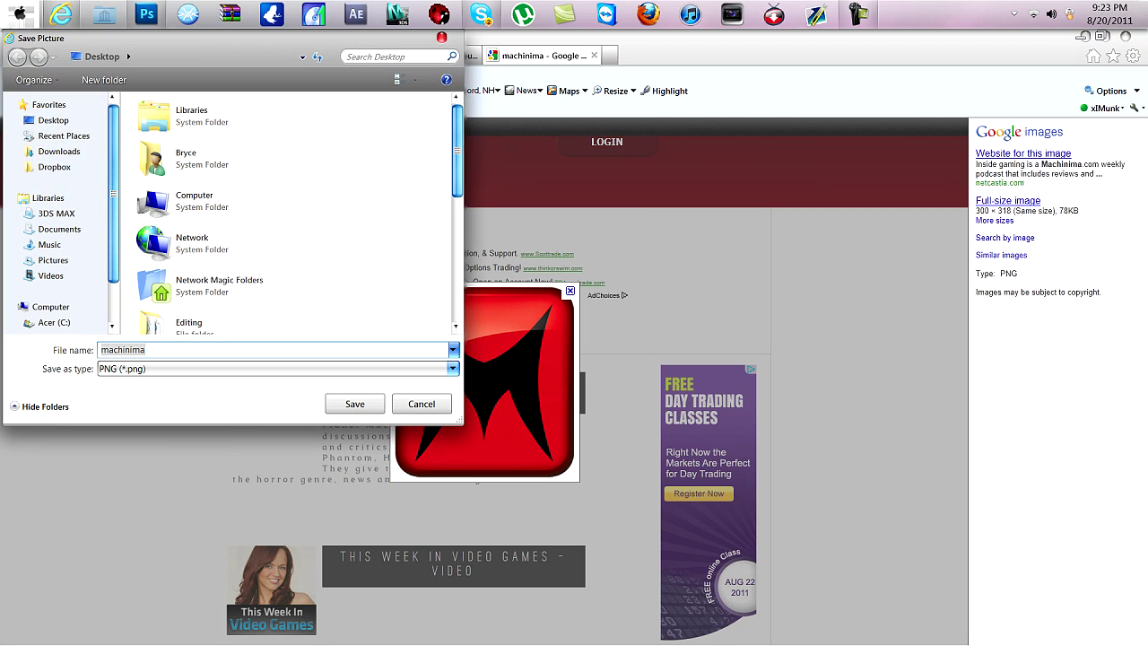
pyautogui.scroll(-5, 296, 210)
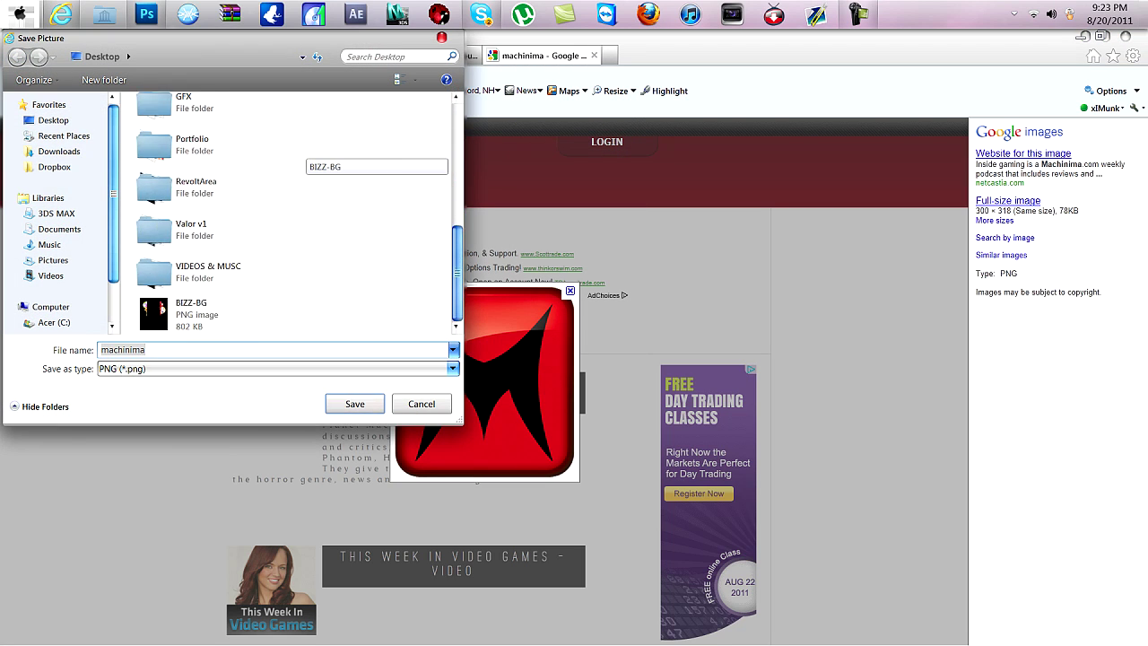
pyautogui.click(355, 404)
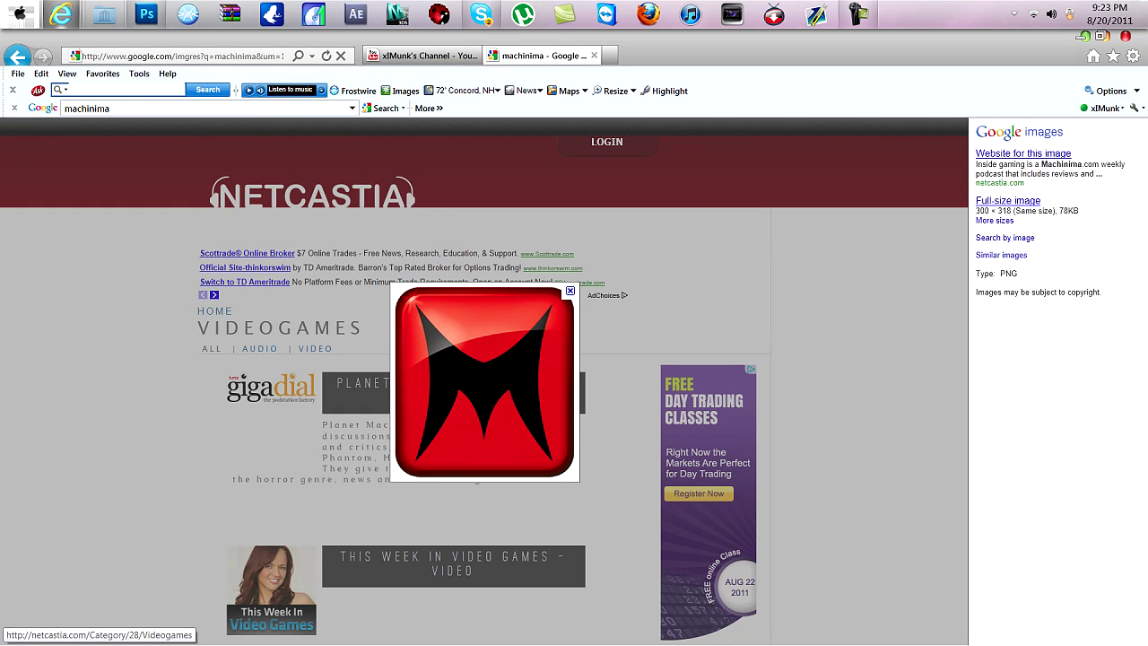
# Switch to Photoshop and open machinima.png from the Desktop
pyautogui.click(146, 13)
pyautogui.click(36, 40)
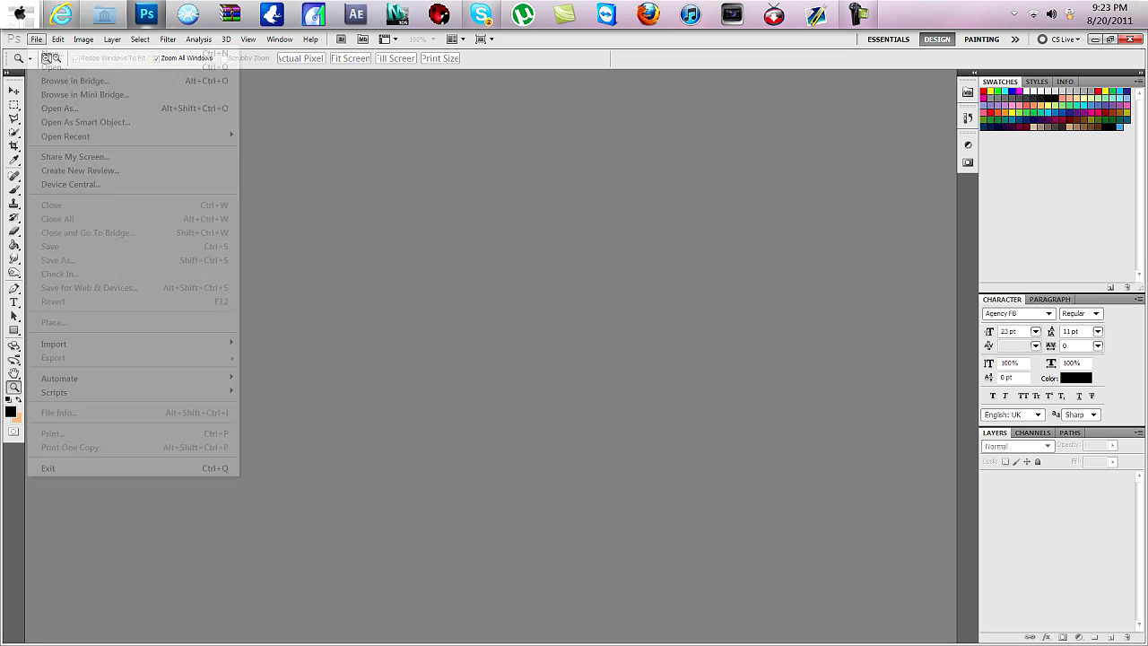
pyautogui.click(54, 68)
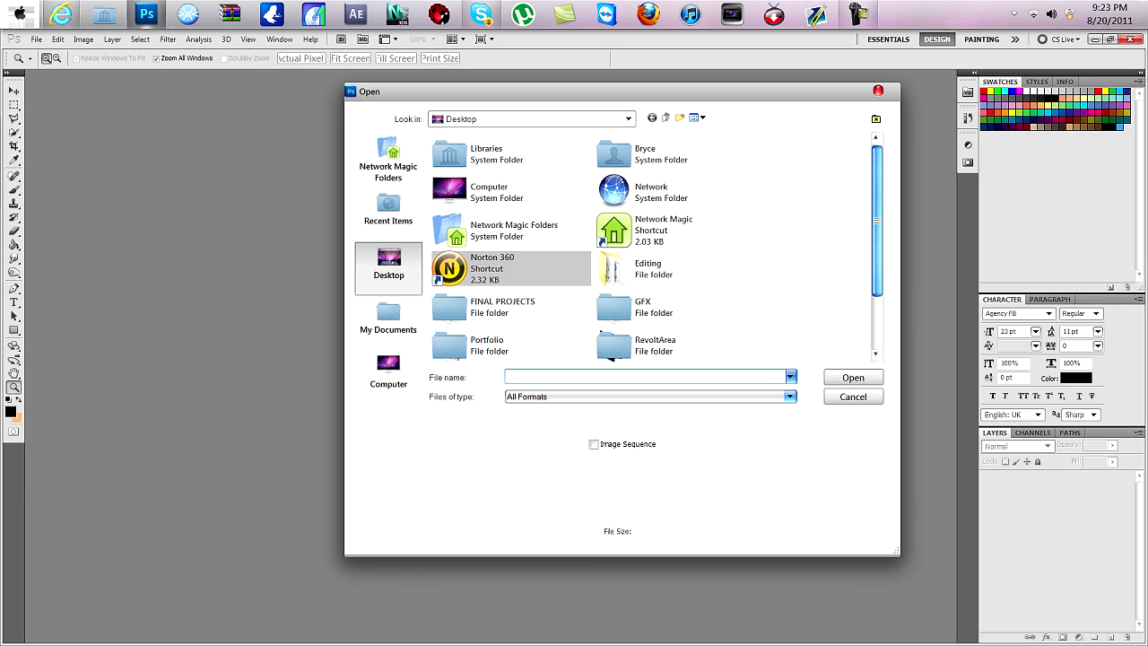
pyautogui.scroll(-2, 655, 267)
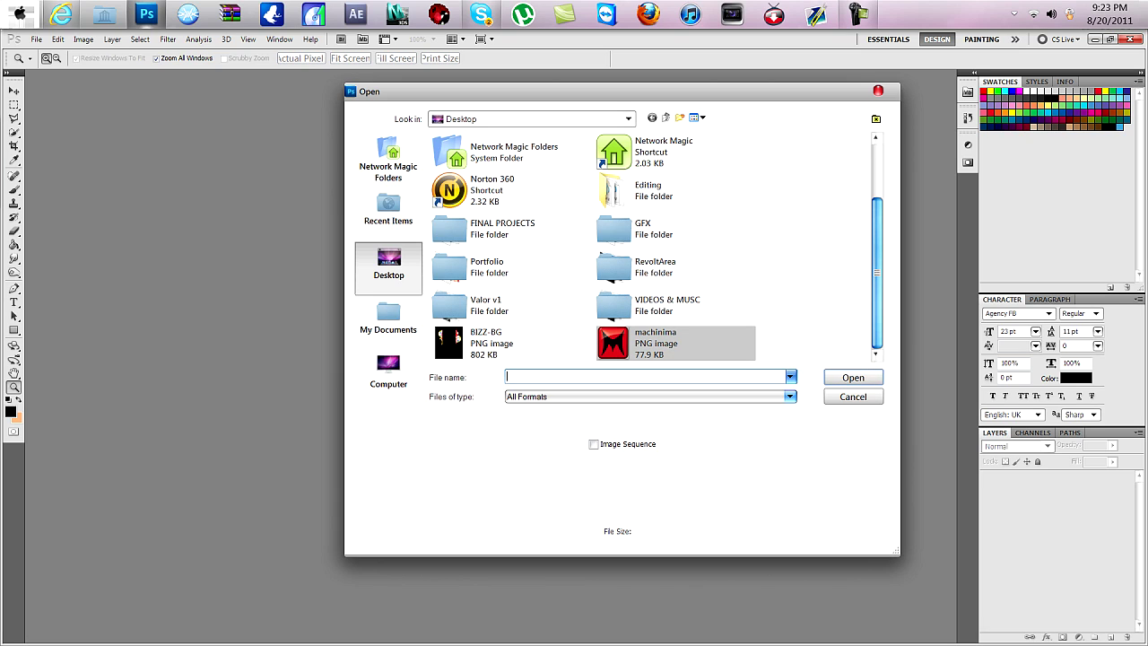
pyautogui.doubleClick(655, 341)
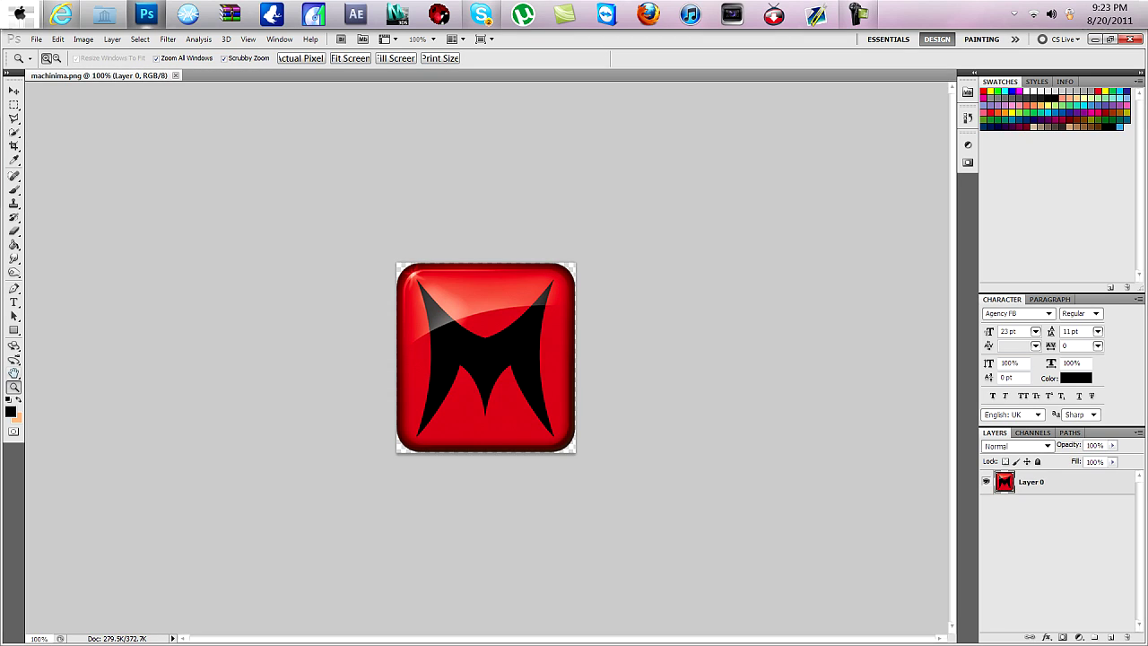
# Start a Pen tool path at the lower-left tip of the black M
pyautogui.hotkey('ctrl', '+')
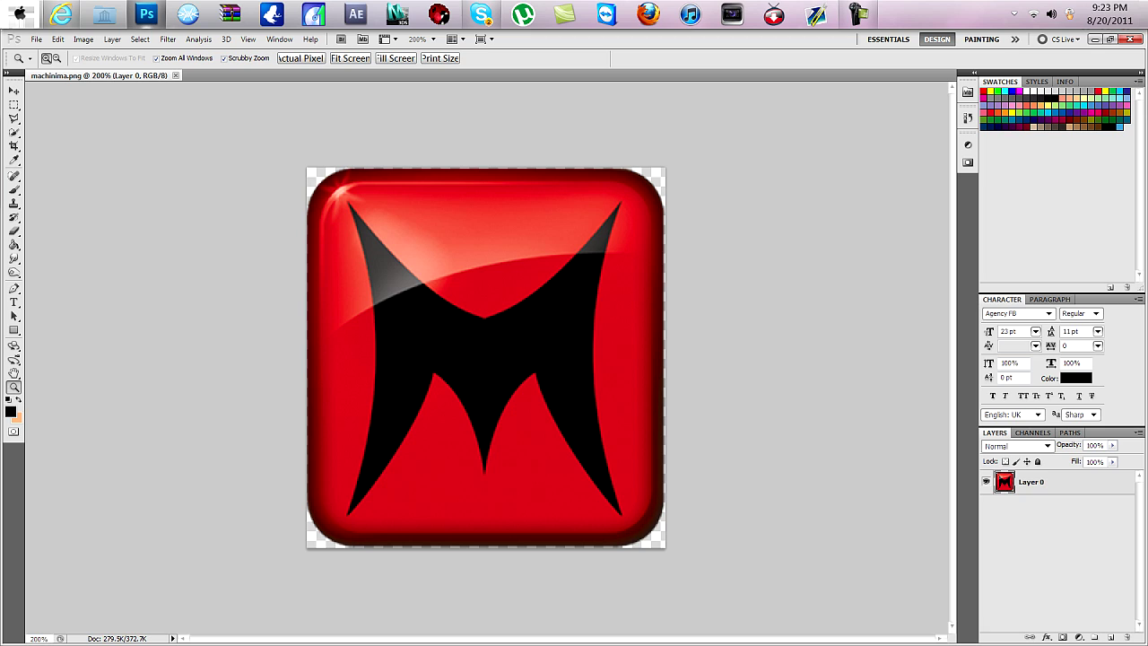
pyautogui.rightClick(505, 325)
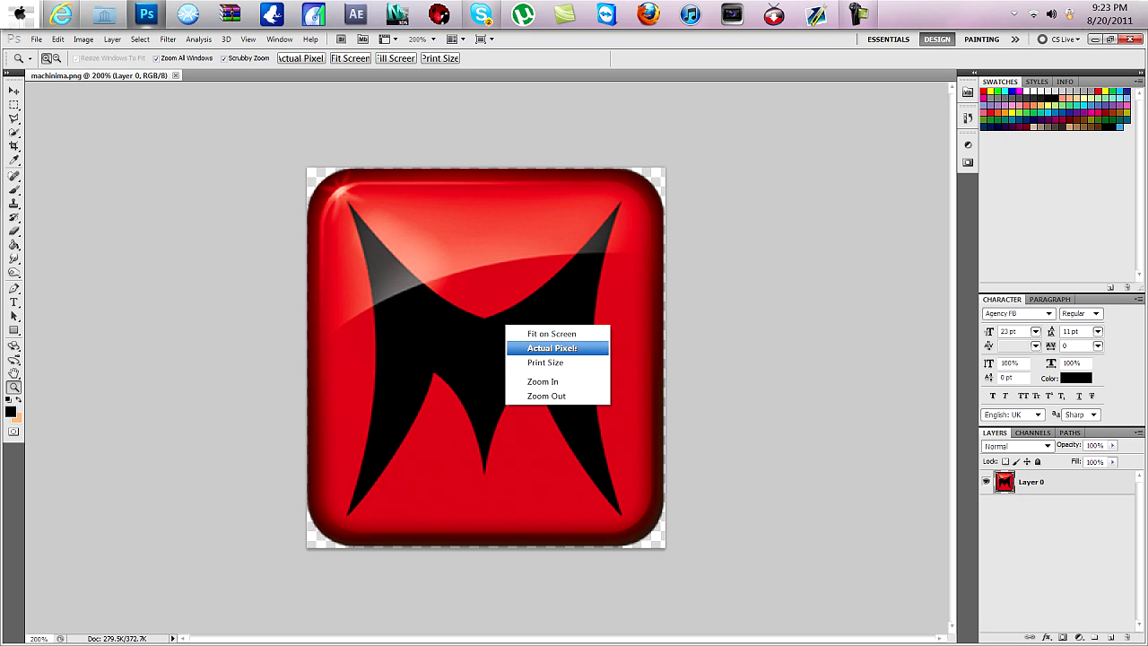
pyautogui.click(489, 350)
pyautogui.moveTo(489, 350)
pyautogui.mouseDown()
pyautogui.moveTo(358, 351)
pyautogui.moveTo(491, 352)
pyautogui.mouseUp()
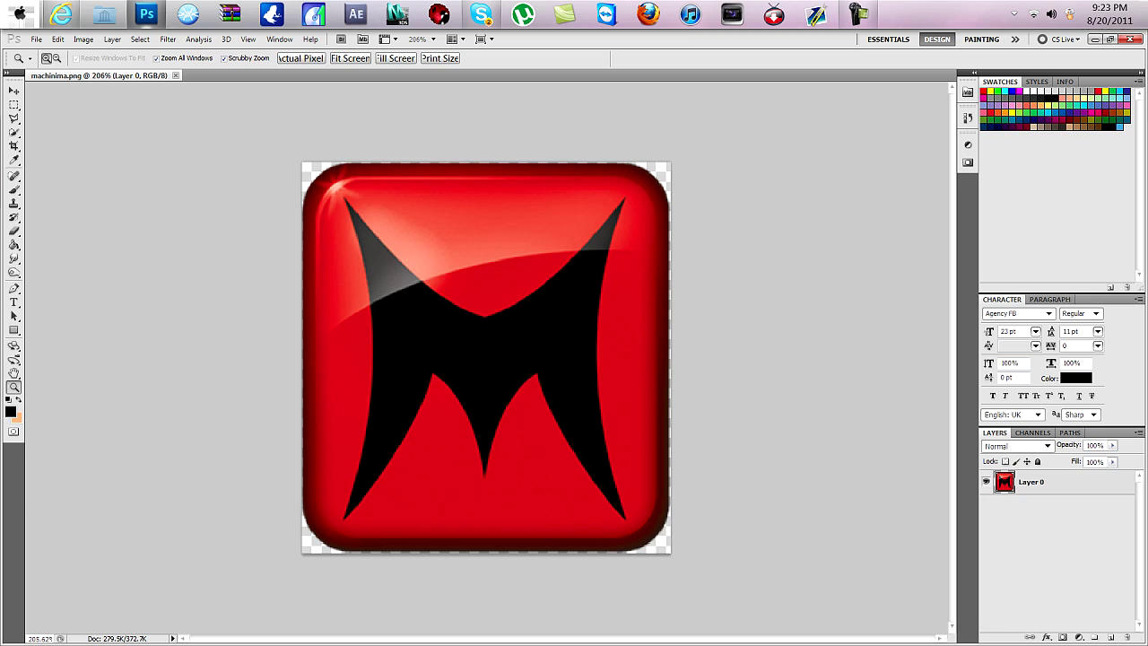
pyautogui.click(14, 288)
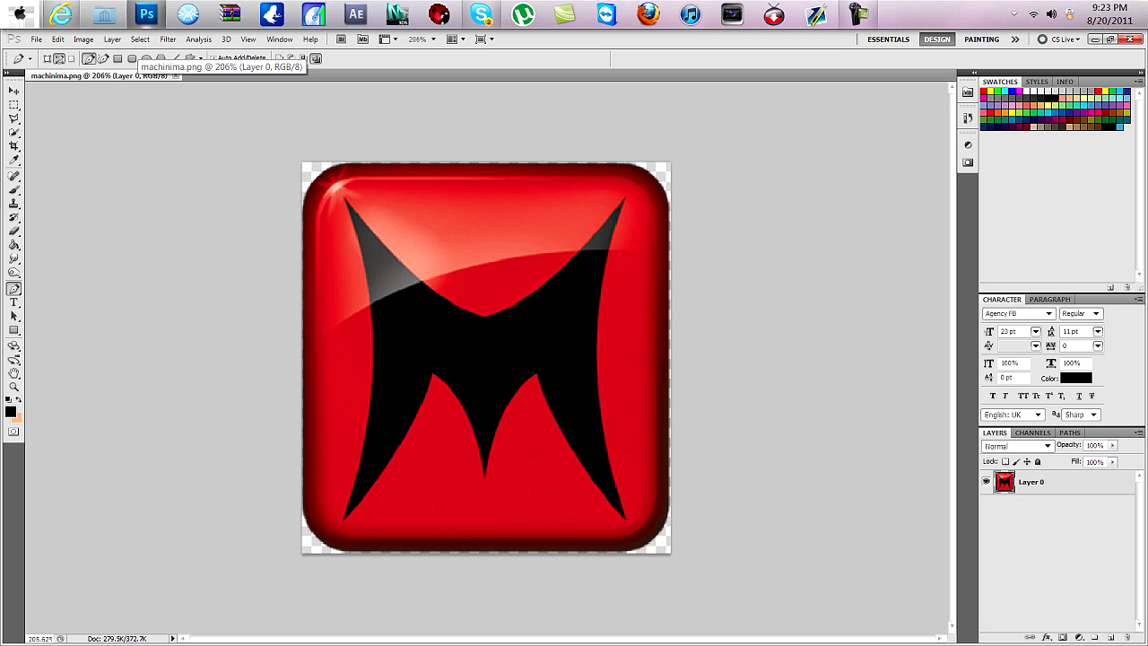
pyautogui.click(343, 517)
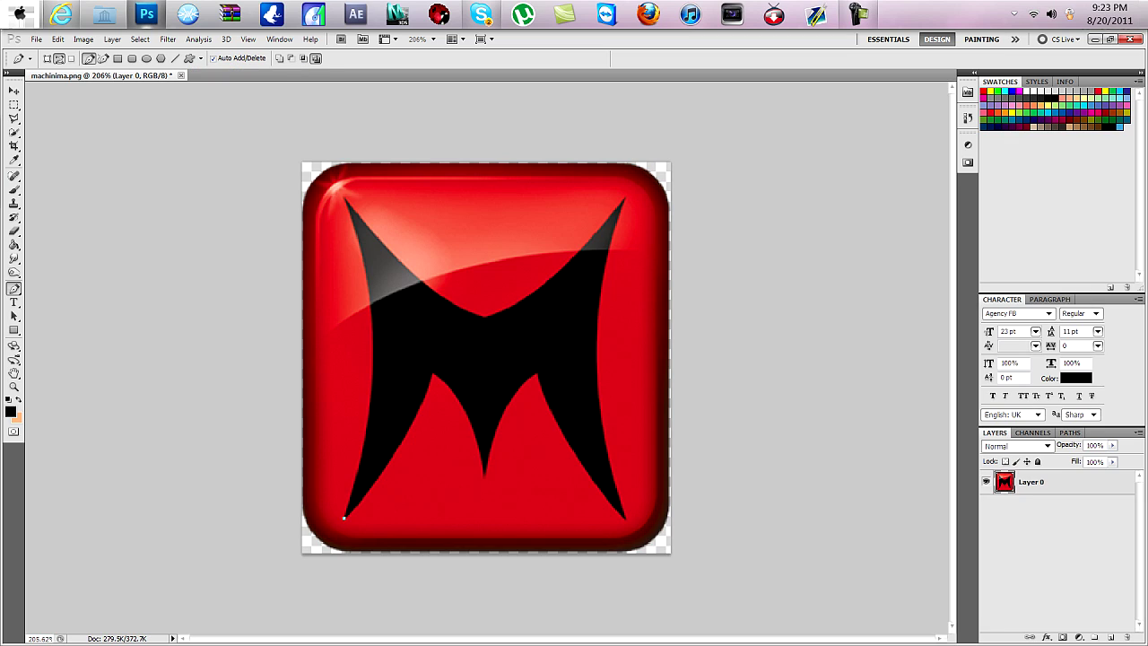
pyautogui.click(345, 198)
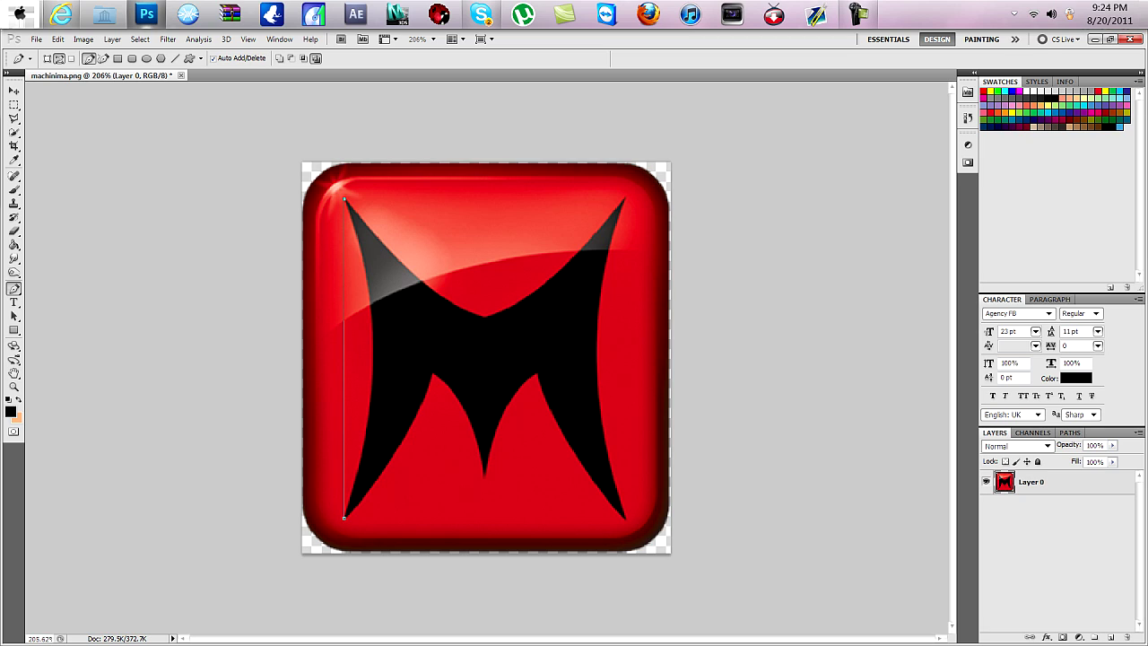
pyautogui.click(57, 40)
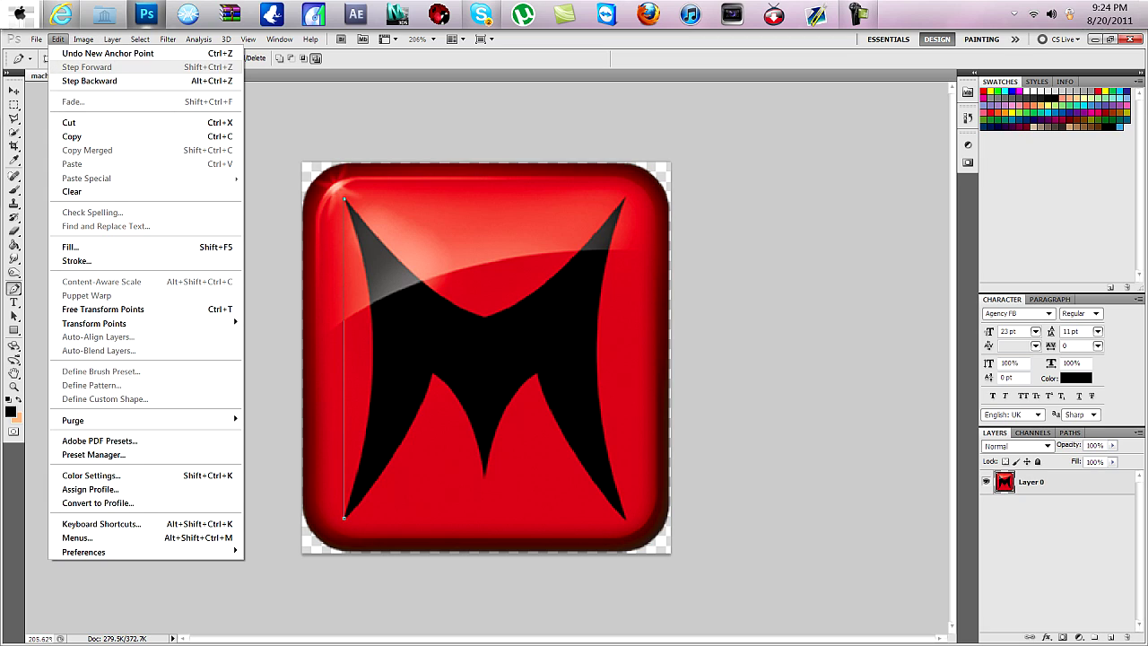
pyautogui.click(90, 80)
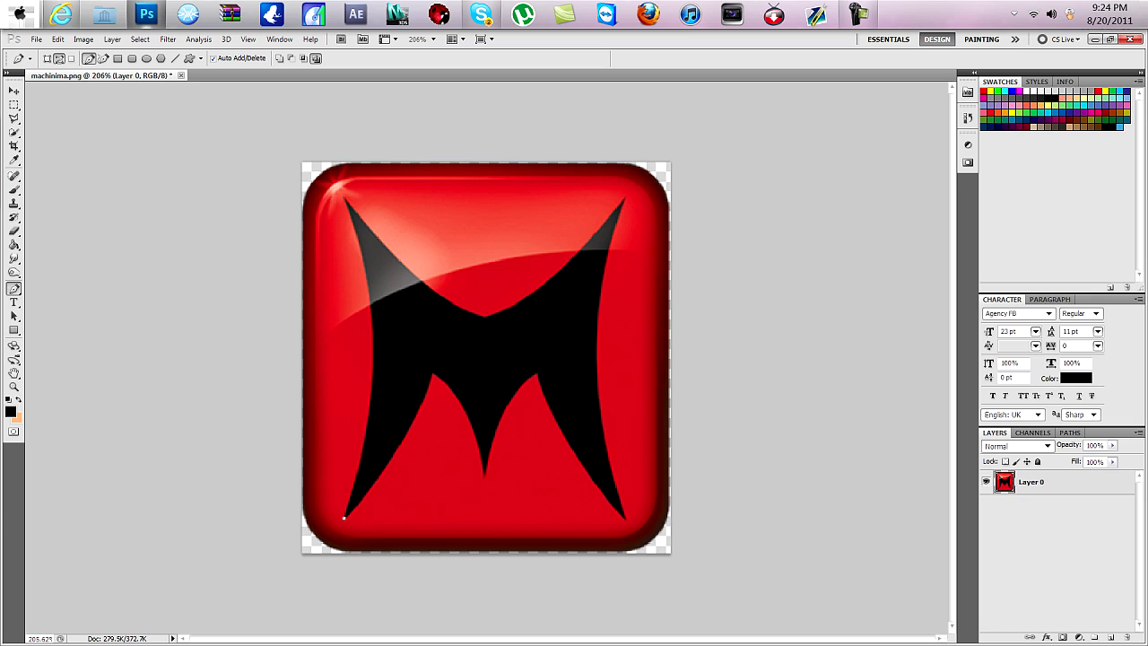
# Curve the path along the M's outer left edge up to its upper-left tip
pyautogui.click(344, 199)
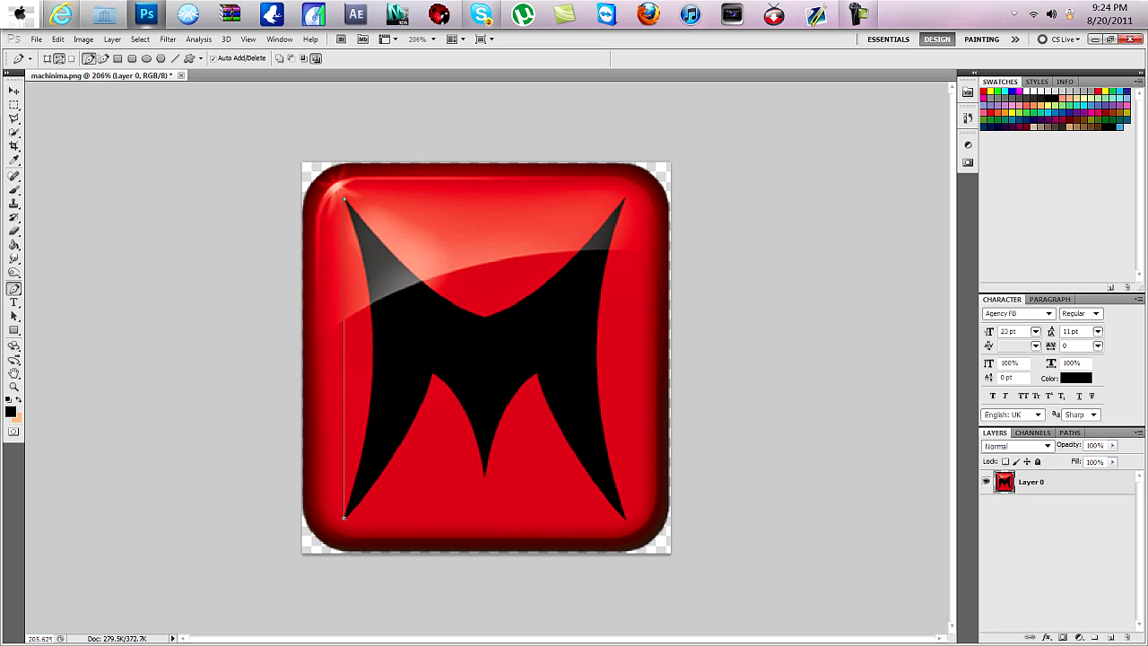
pyautogui.moveTo(344, 199); pyautogui.dragTo(280, 52)
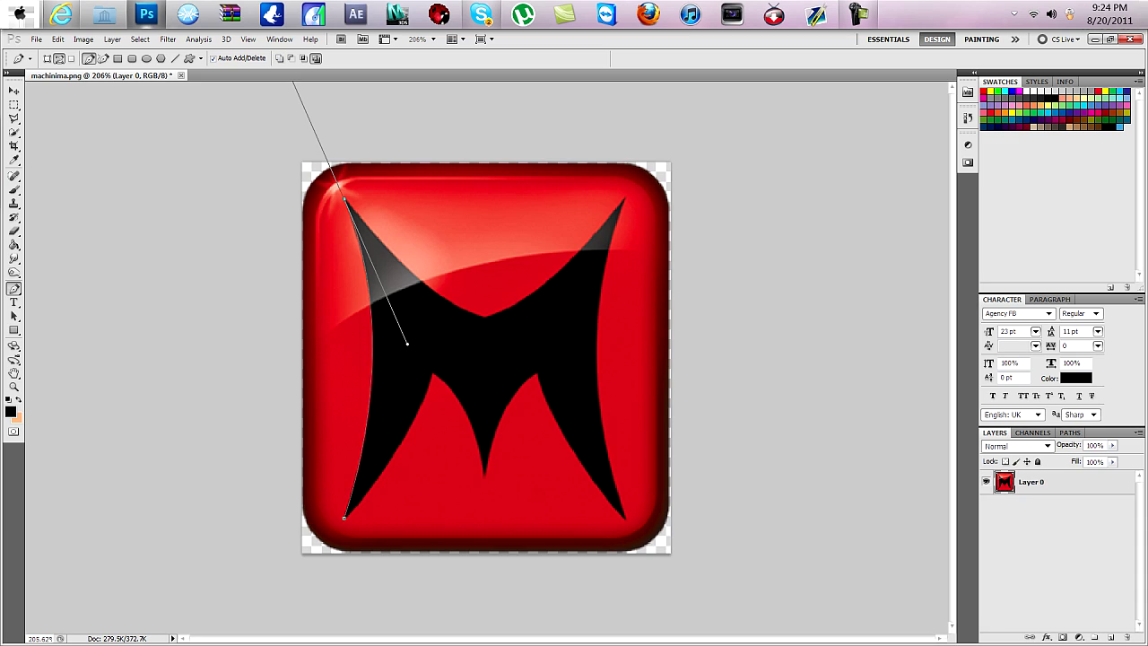
pyautogui.click(484, 317)
pyautogui.moveTo(484, 317); pyautogui.dragTo(496, 350)
pyautogui.click(57, 40)
pyautogui.click(99, 79)
# Remove the upper-left anchor's outgoing handle, then curve the path to the M's central dip and remove that outgoing handle too
pyautogui.keyDown('alt'); pyautogui.click(344, 198); pyautogui.keyUp('alt')
pyautogui.moveTo(484, 316); pyautogui.dragTo(526, 323)
pyautogui.keyDown('alt'); pyautogui.click(484, 317); pyautogui.keyUp('alt')
pyautogui.moveTo(625, 198); pyautogui.dragTo(667, 135)
pyautogui.click(57, 39)
pyautogui.click(82, 81)
# Curve the path from the central dip to the M's upper-right tip and remove the outgoing handle there
pyautogui.moveTo(626, 197); pyautogui.dragTo(700, 92)
pyautogui.keyDown('alt'); pyautogui.click(625, 197); pyautogui.keyUp('alt')
pyautogui.moveTo(625, 519); pyautogui.dragTo(682, 635)
pyautogui.hotkey('ctrl', 'z')
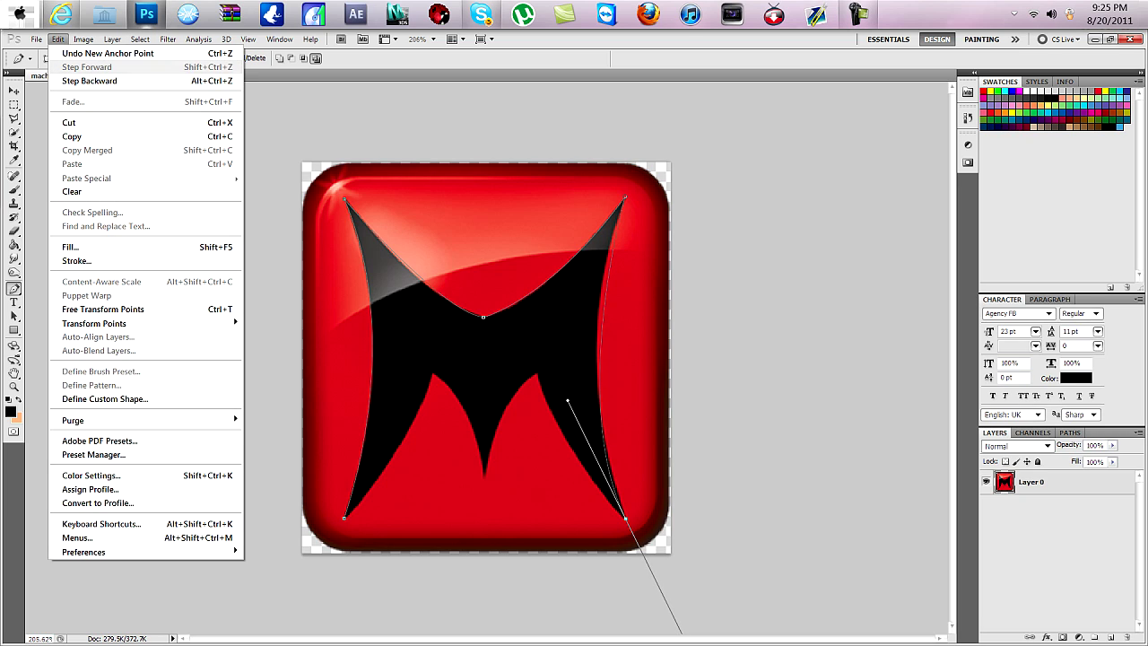
pyautogui.click(88, 81)
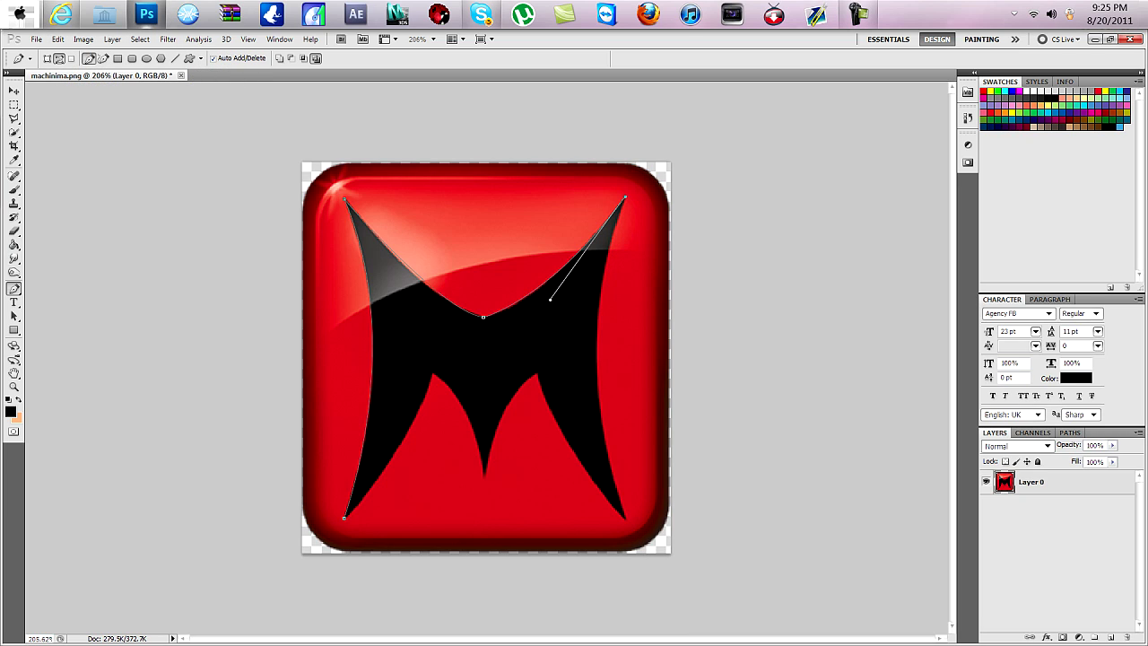
# With the Pen tool, curve the path down the M's outer right edge to its lower-right tip and remove the outgoing handle
pyautogui.press('z')
pyautogui.click(416, 339)
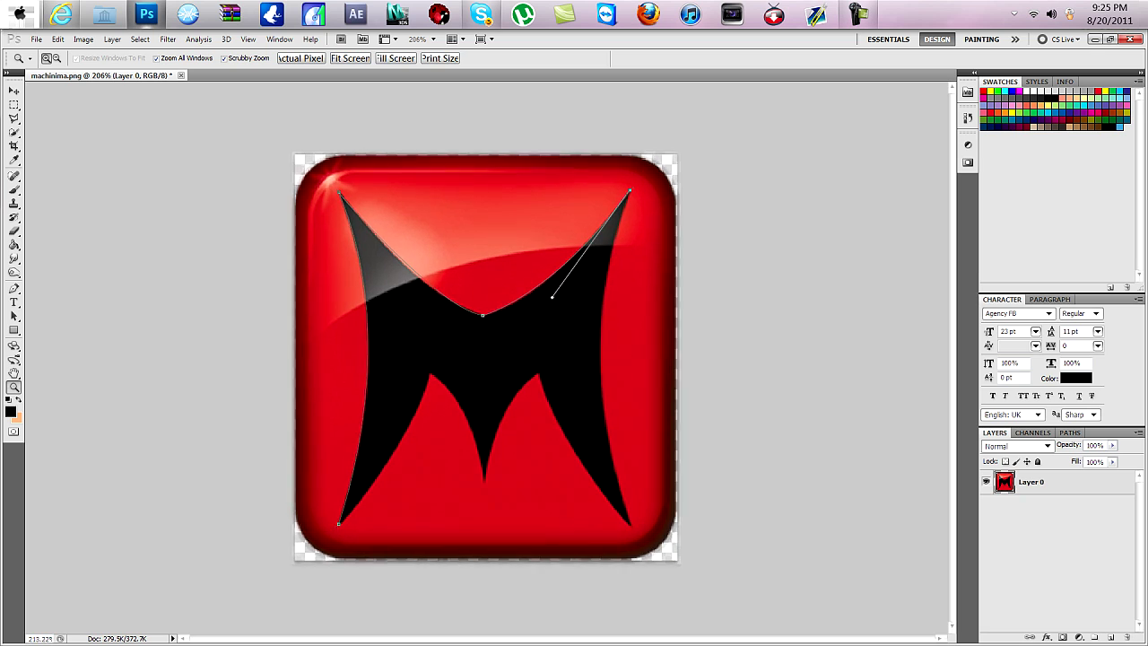
pyautogui.click(416, 340)
pyautogui.rightClick(423, 356)
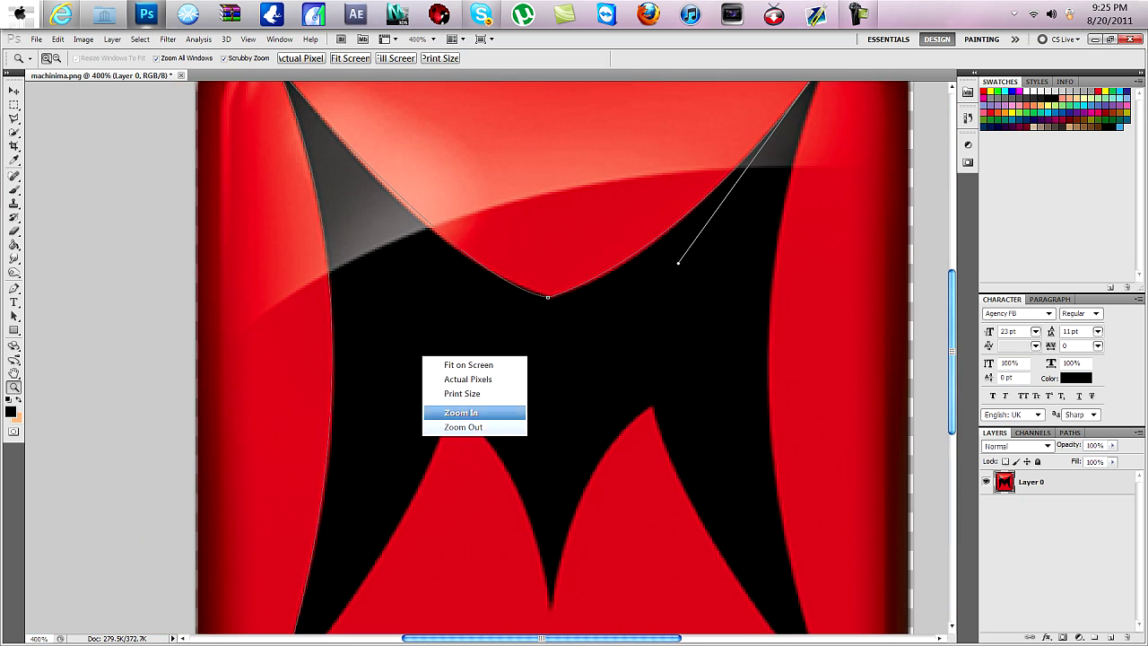
pyautogui.click(462, 428)
pyautogui.rightClick(455, 410)
pyautogui.click(496, 481)
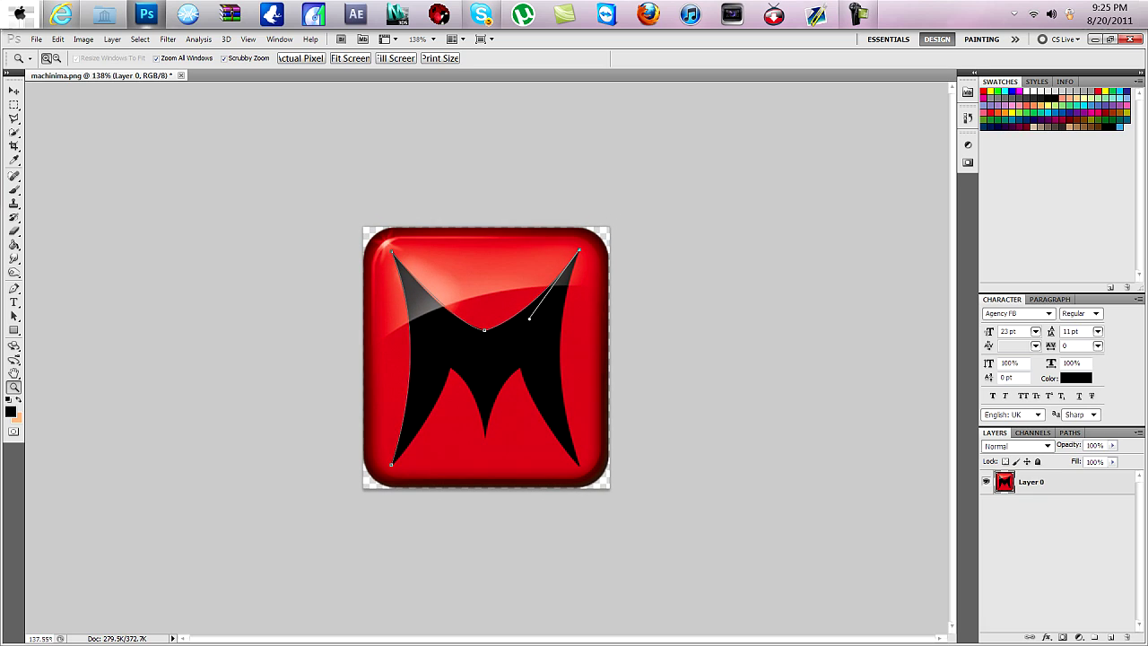
pyautogui.click(13, 288)
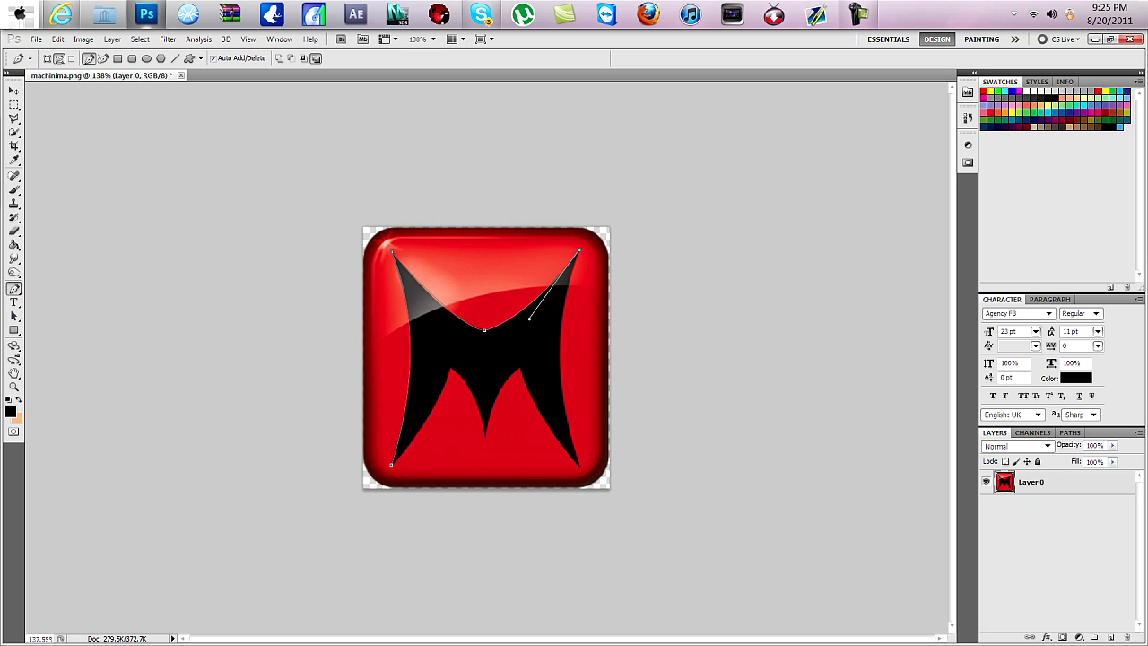
pyautogui.moveTo(578, 465); pyautogui.dragTo(619, 587)
pyautogui.keyDown('alt'); pyautogui.click(579, 464); pyautogui.keyUp('alt')
# Trace the M's inner underside with curved segments through the right notch, central lower point and left notch, removing each outgoing handle
pyautogui.moveTo(521, 368); pyautogui.dragTo(526, 351)
pyautogui.keyDown('alt'); pyautogui.click(520, 368); pyautogui.keyUp('alt')
pyautogui.moveTo(484, 435); pyautogui.dragTo(481, 482)
pyautogui.keyDown('alt'); pyautogui.click(485, 435); pyautogui.keyUp('alt')
pyautogui.moveTo(450, 367); pyautogui.dragTo(477, 382)
pyautogui.keyDown('alt'); pyautogui.click(450, 368); pyautogui.keyUp('alt')
# Close the path at the M's lower-left tip, fitting the last curve to the left leg's inner edge
pyautogui.moveTo(391, 465); pyautogui.dragTo(364, 485)
pyautogui.moveTo(419, 444)
pyautogui.mouseDown()
pyautogui.moveTo(437, 399)
pyautogui.moveTo(426, 439)
pyautogui.mouseUp()
pyautogui.moveTo(426, 439); pyautogui.dragTo(426, 439)
# Export the Work Path to the Desktop as an Adobe Illustrator file named machinima
pyautogui.click(36, 39)
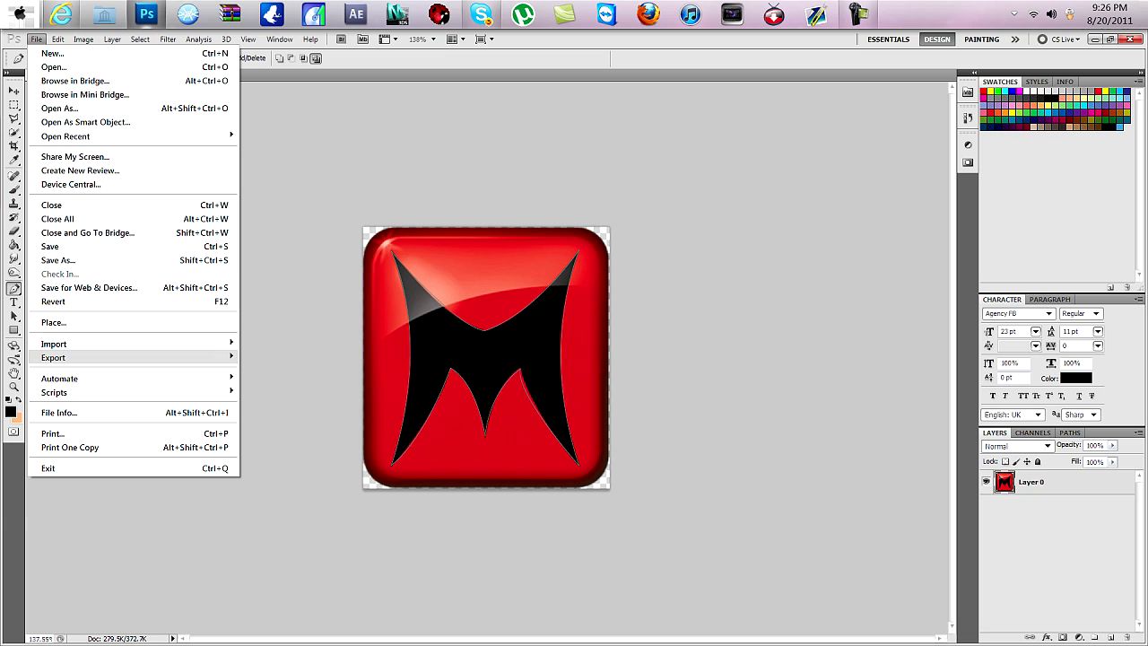
pyautogui.moveTo(54, 357)
pyautogui.click(287, 370)
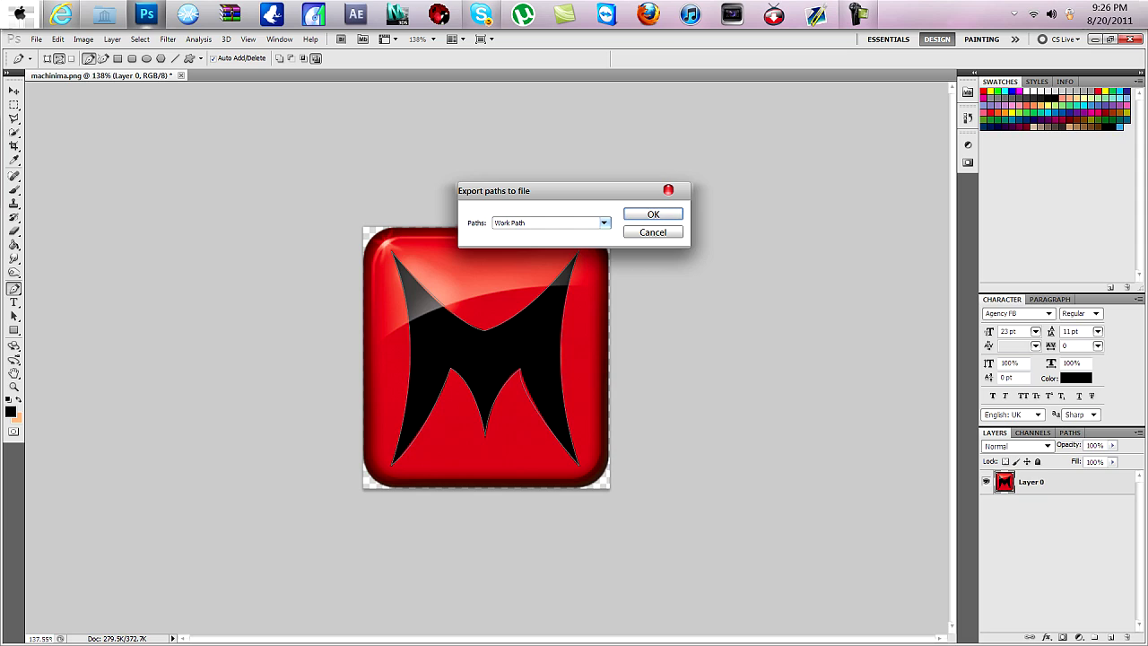
pyautogui.click(605, 222)
pyautogui.click(605, 223)
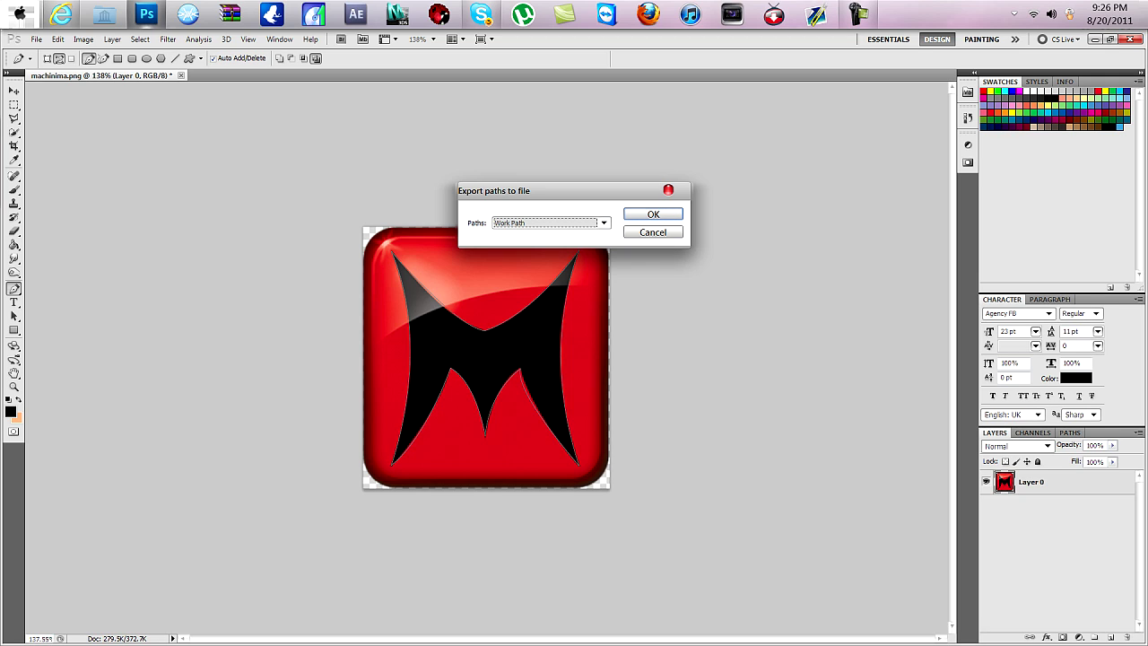
pyautogui.press('Return')
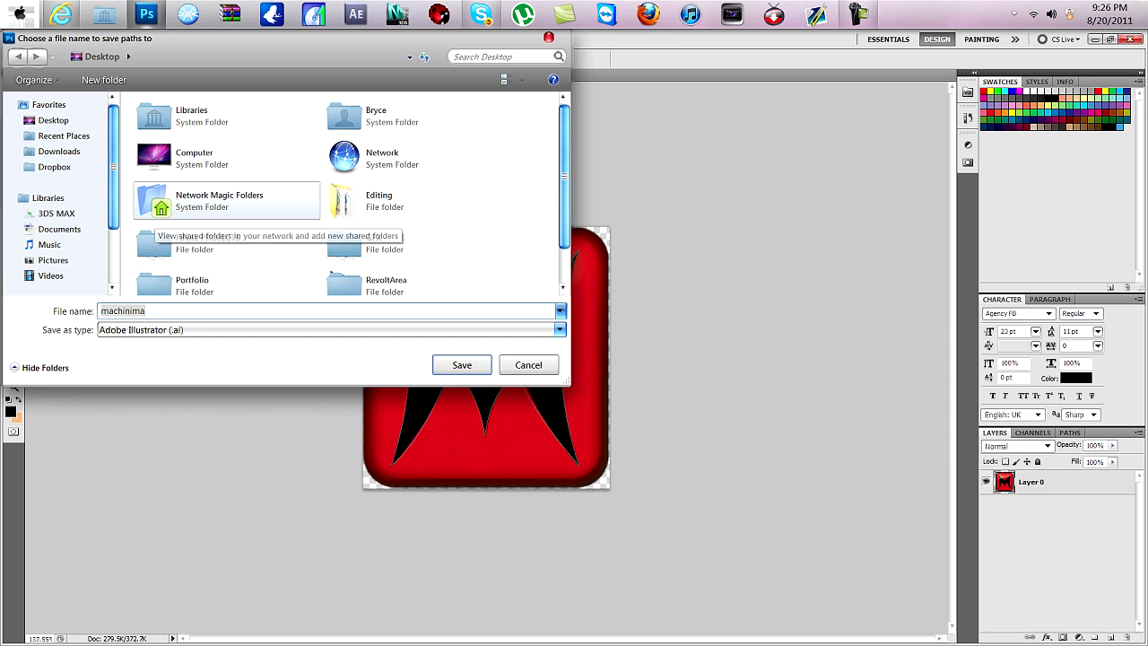
pyautogui.press('Return')
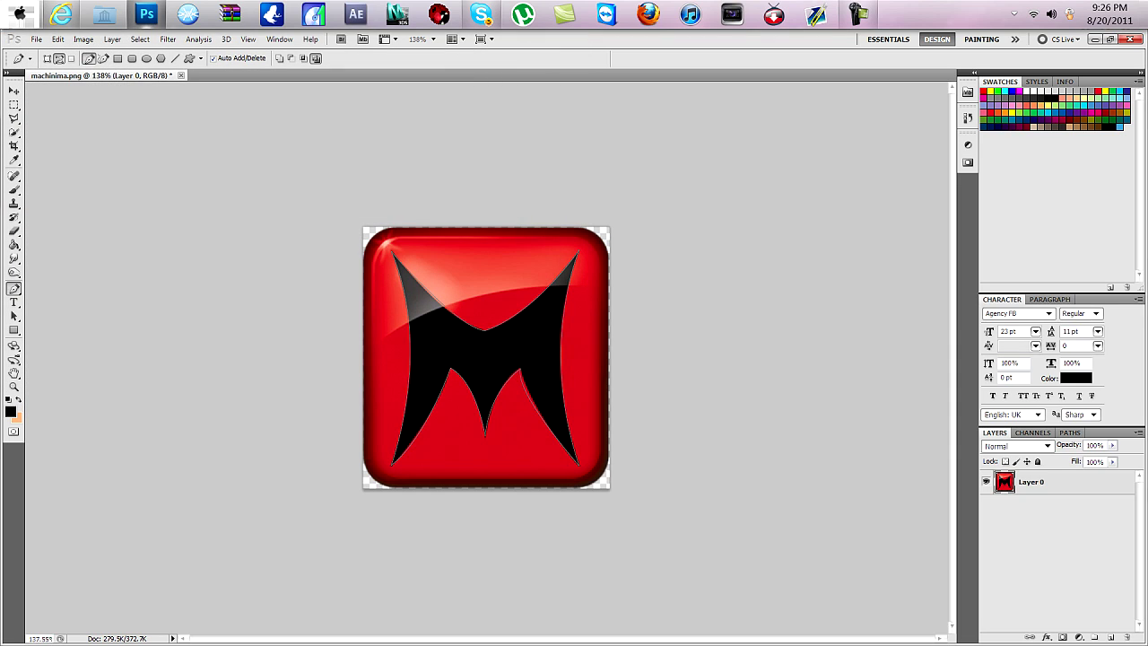
# In Cinema 4D, open the Munk Studio scene and delete its two MoText objects
pyautogui.moveTo(530, 632)
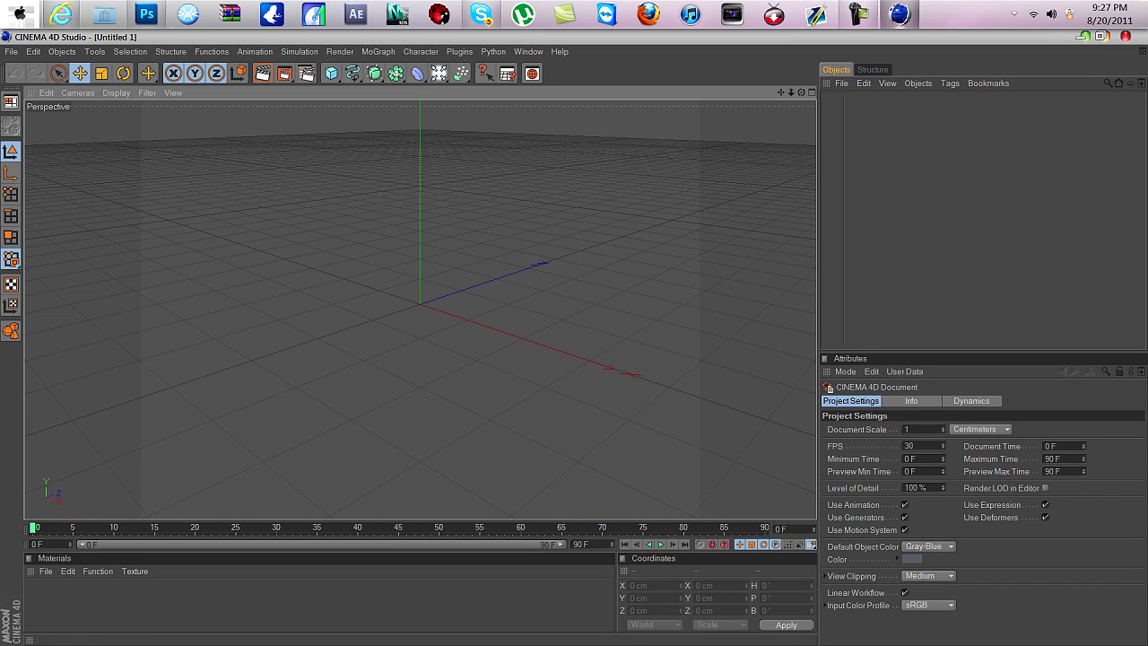
pyautogui.click(841, 83)
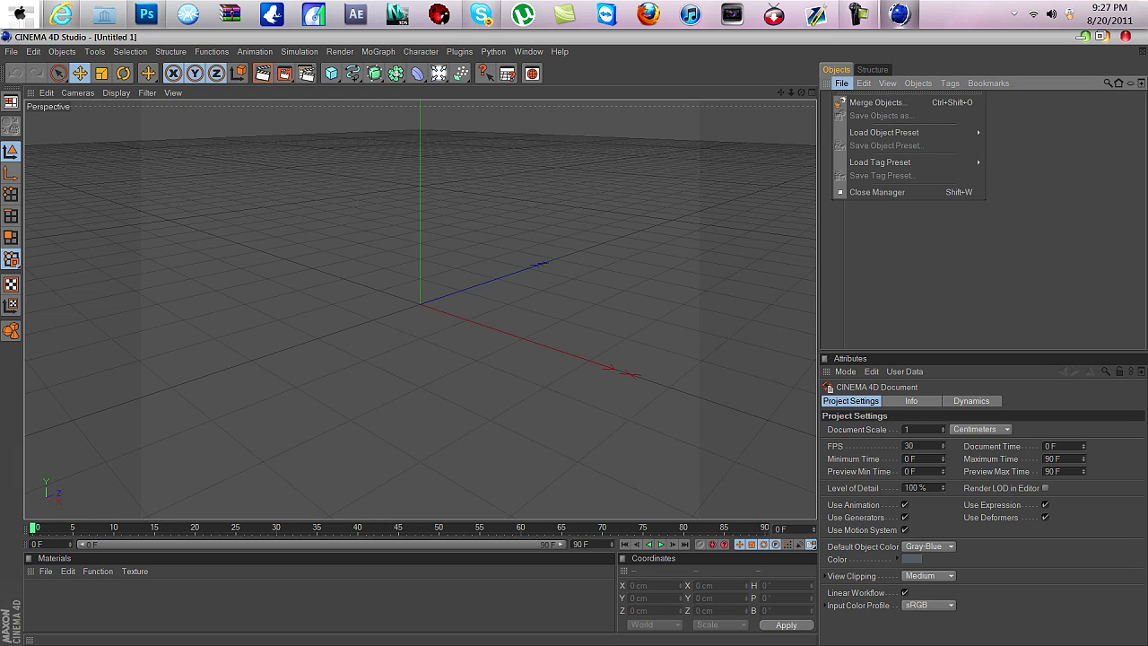
pyautogui.press('Escape')
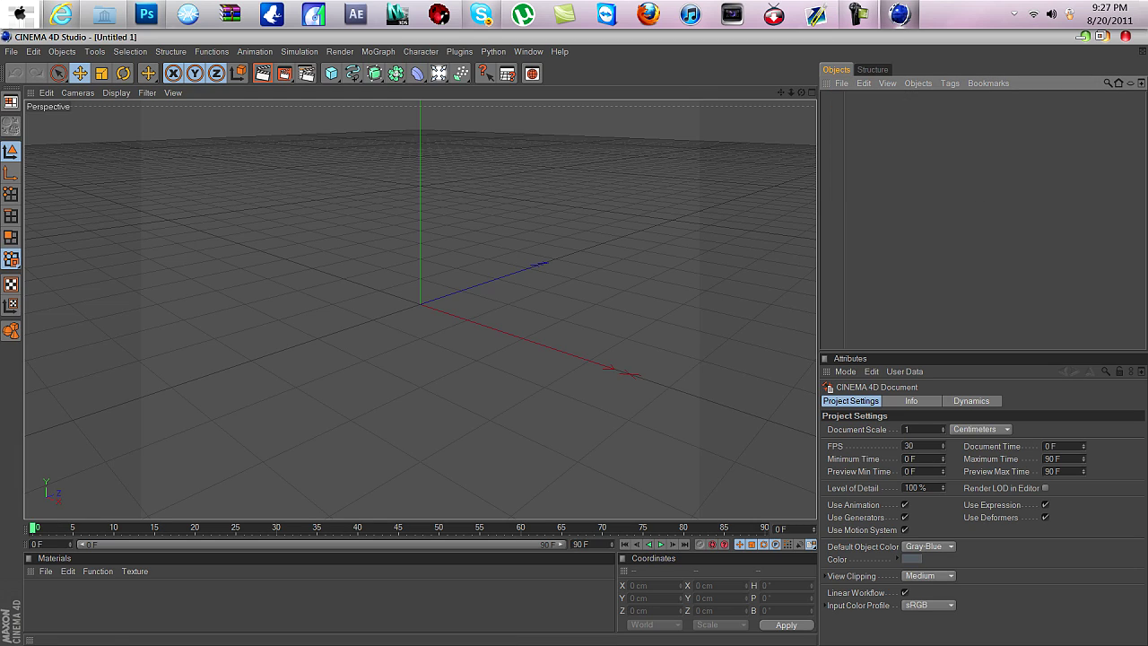
pyautogui.click(11, 51)
pyautogui.click(35, 84)
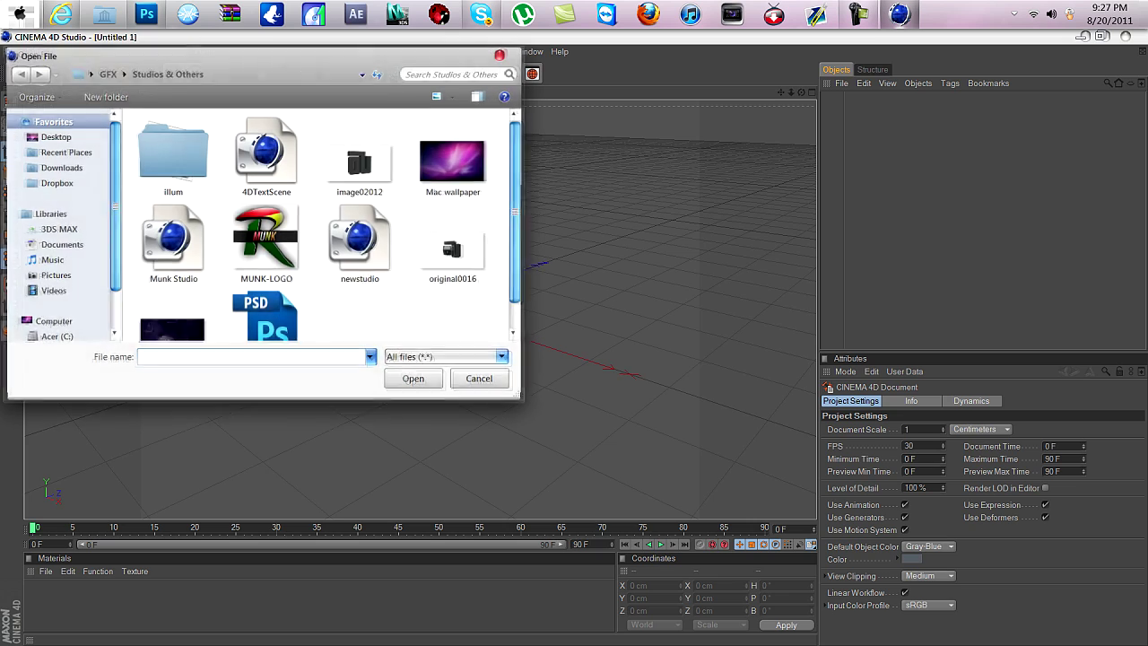
pyautogui.scroll(-1, 323, 224)
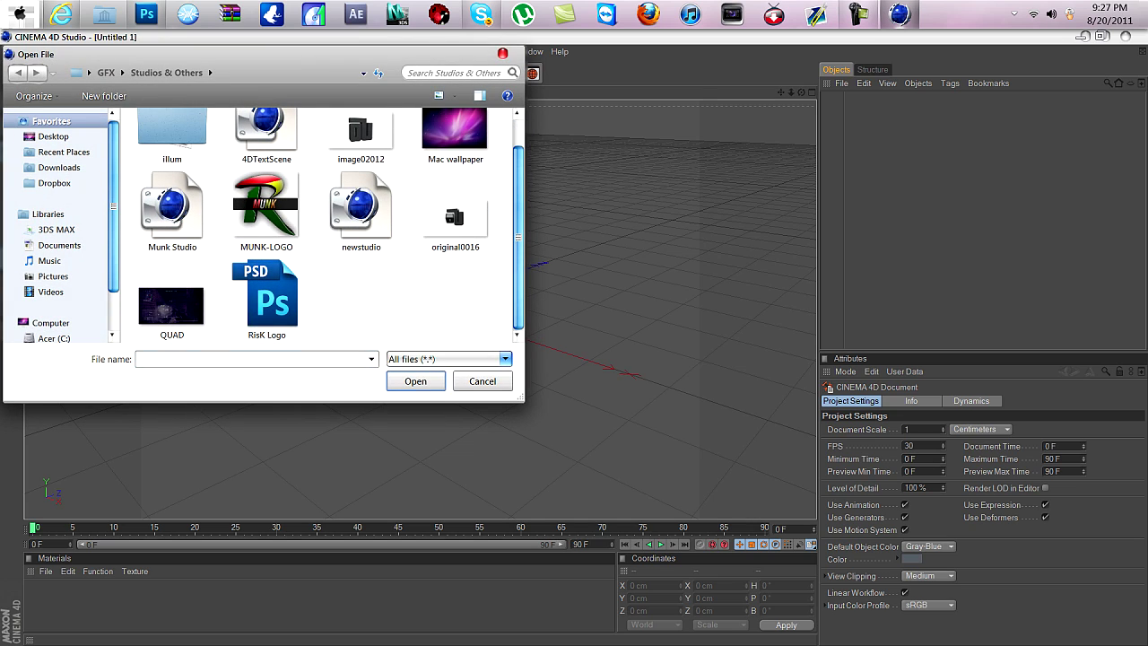
pyautogui.doubleClick(172, 207)
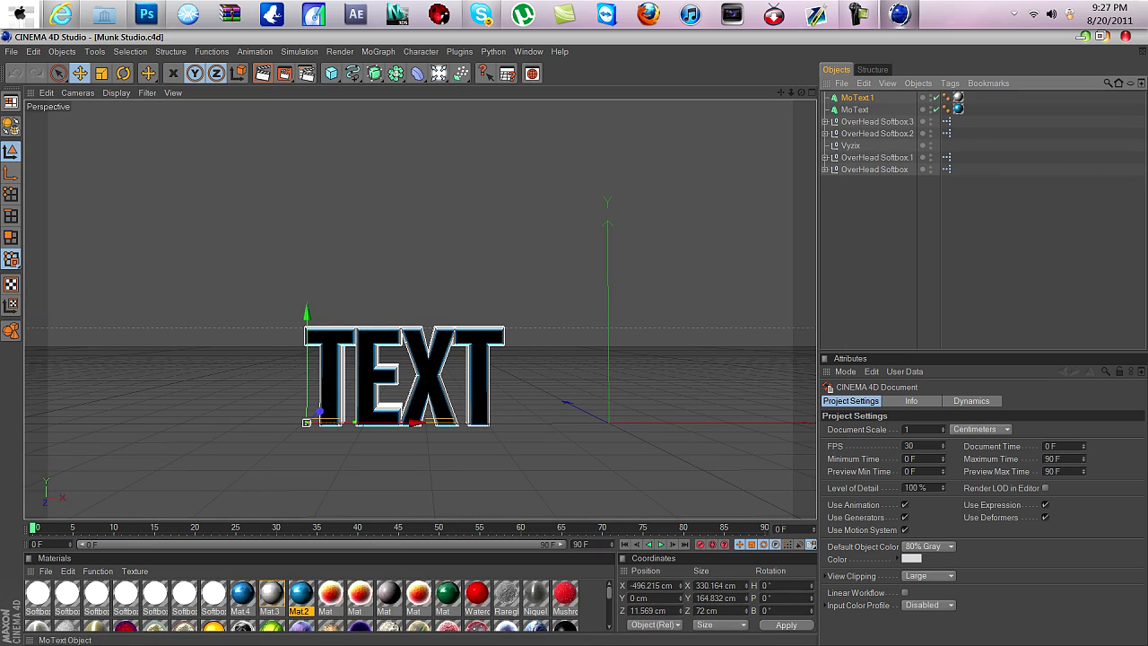
pyautogui.press('Delete')
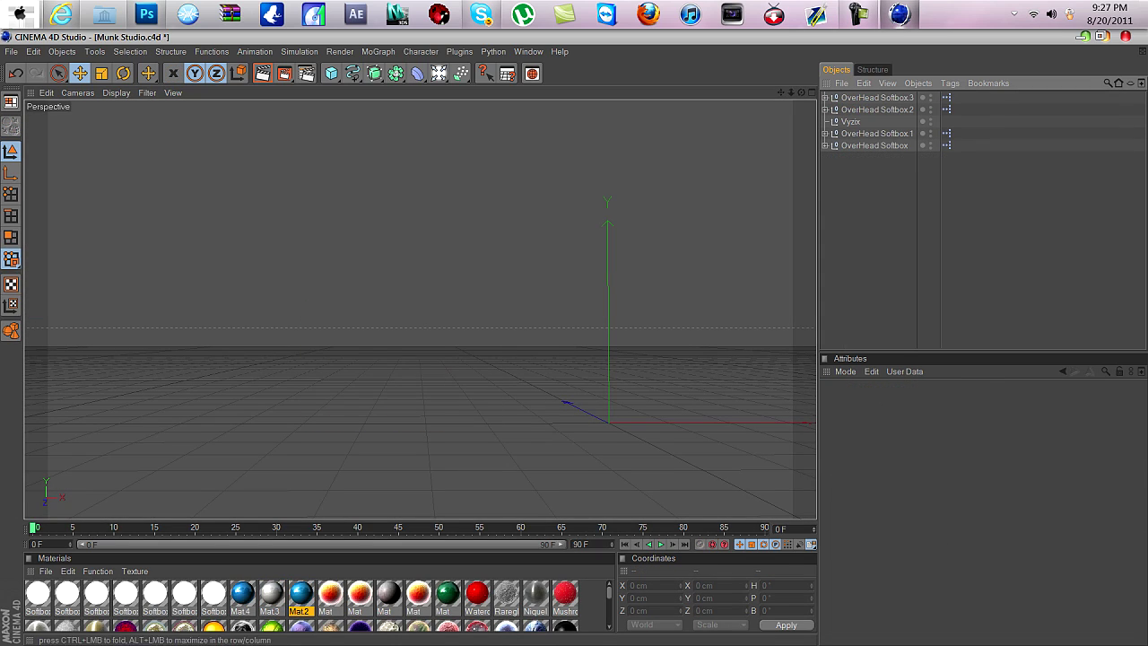
# Merge machinima.ai from the Desktop at a scale of 1 centimeter and move the spline along X to about -320 cm
pyautogui.click(842, 83)
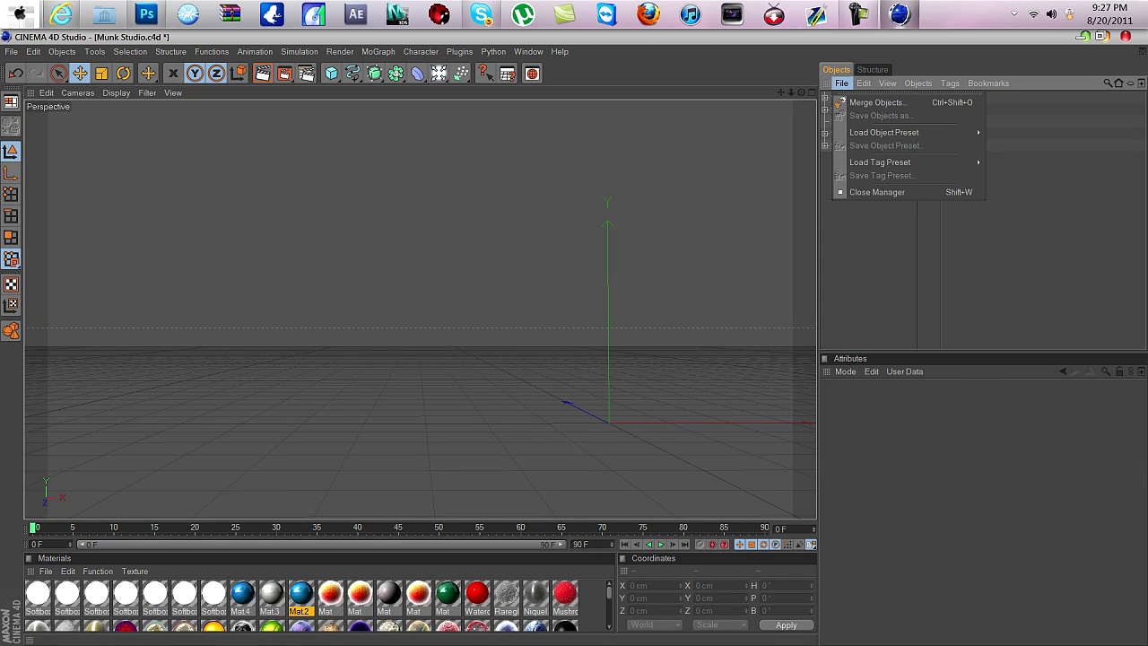
pyautogui.click(878, 103)
pyautogui.click(841, 83)
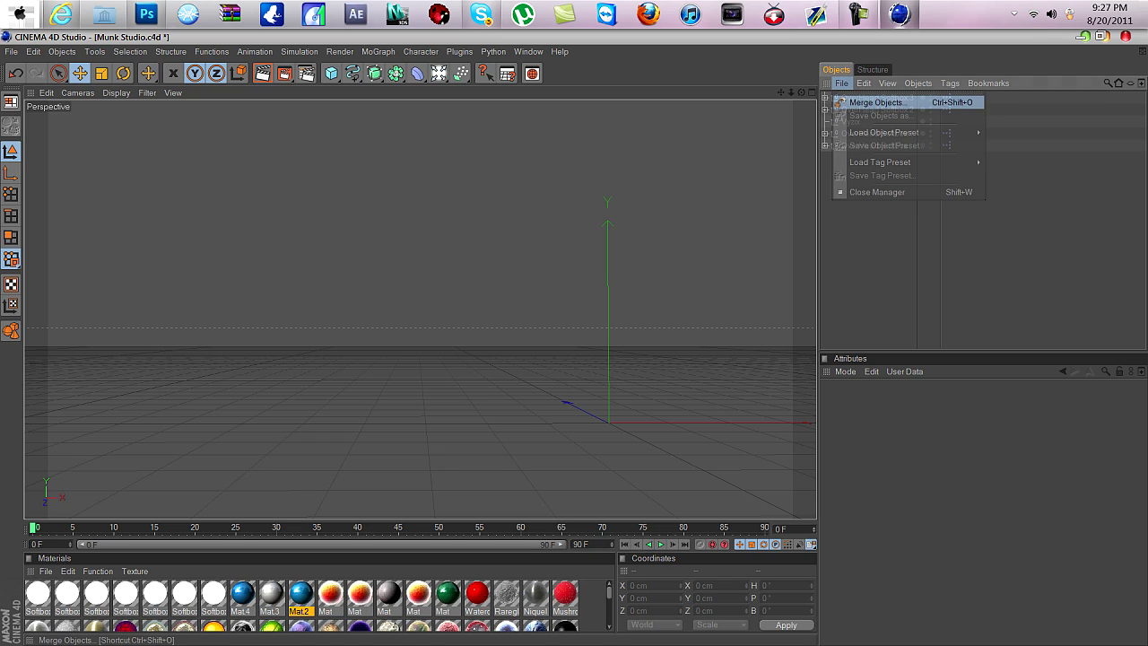
pyautogui.click(866, 100)
pyautogui.click(54, 136)
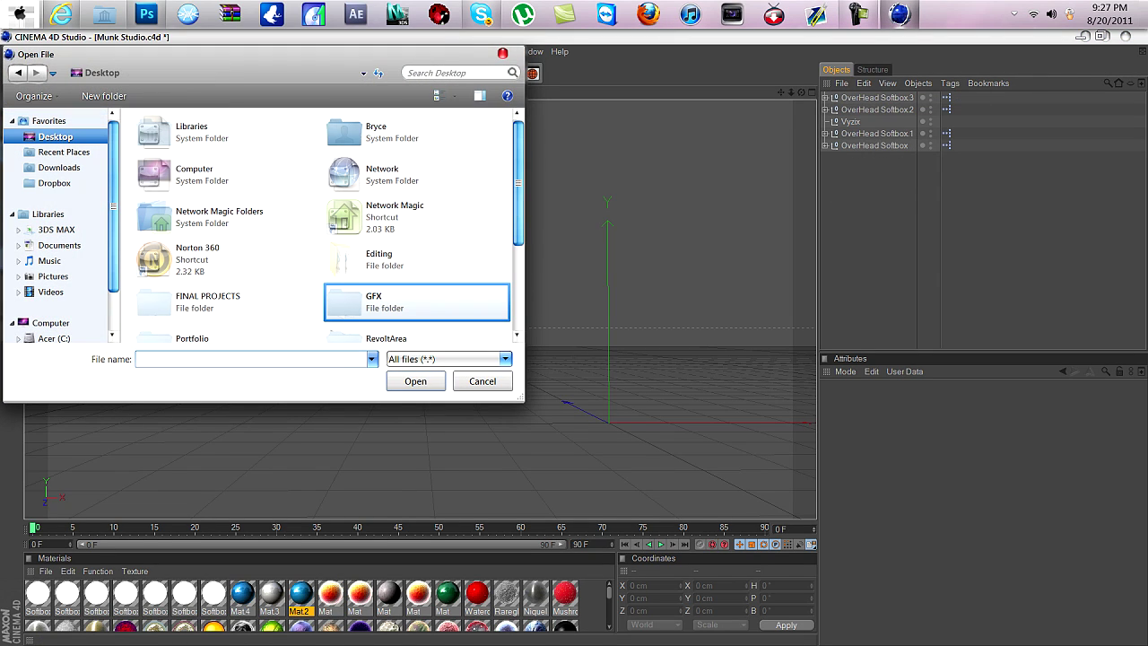
pyautogui.moveTo(518, 202); pyautogui.dragTo(518, 206)
pyautogui.scroll(-2, 416, 296)
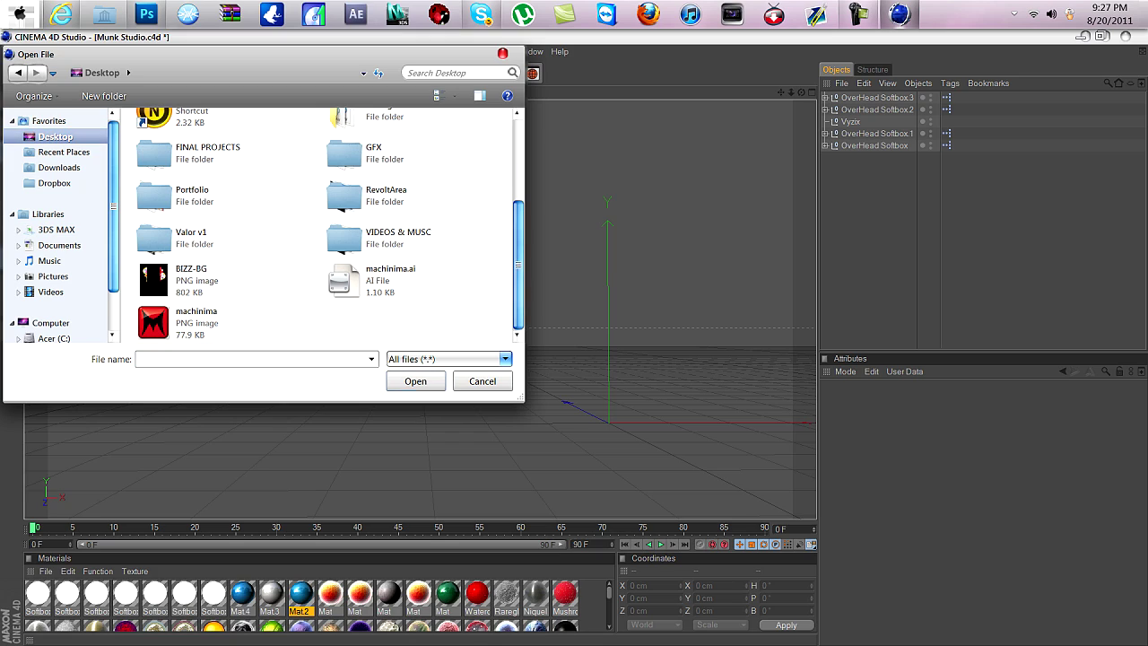
pyautogui.click(403, 280)
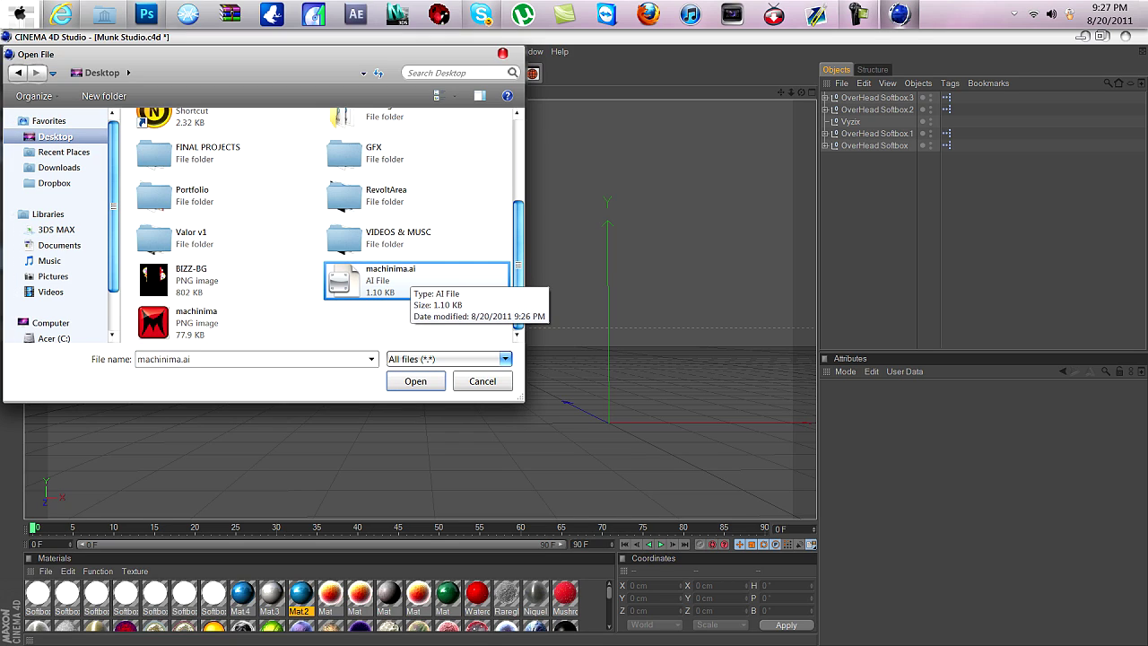
pyautogui.doubleClick(403, 280)
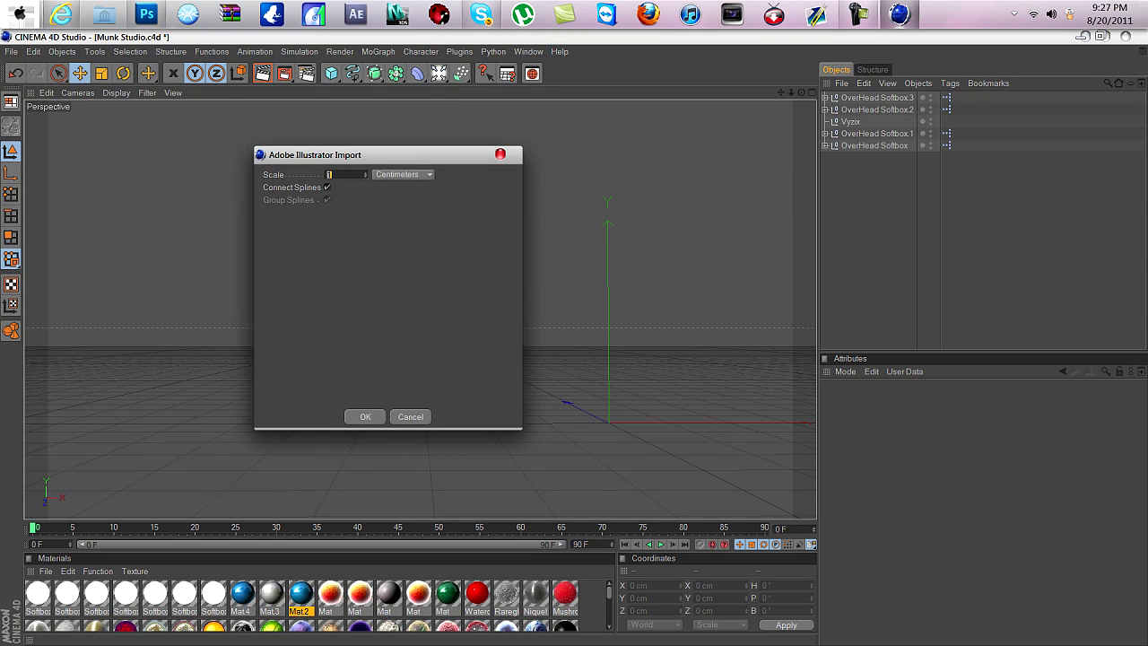
pyautogui.press('Return')
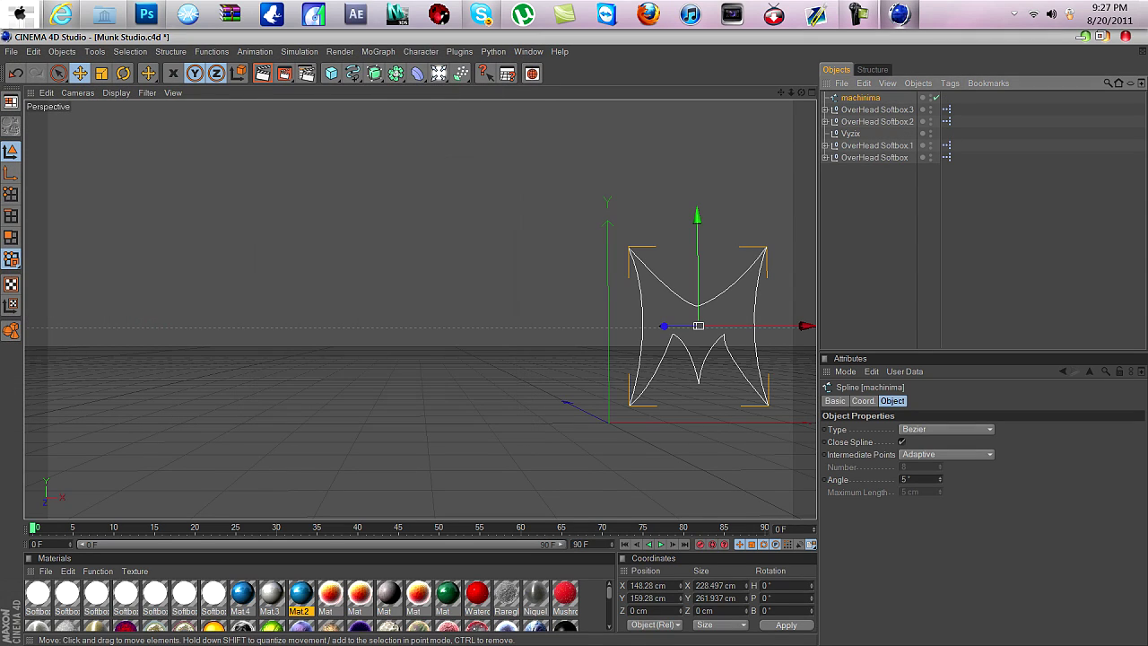
pyautogui.moveTo(806, 326); pyautogui.dragTo(619, 326)
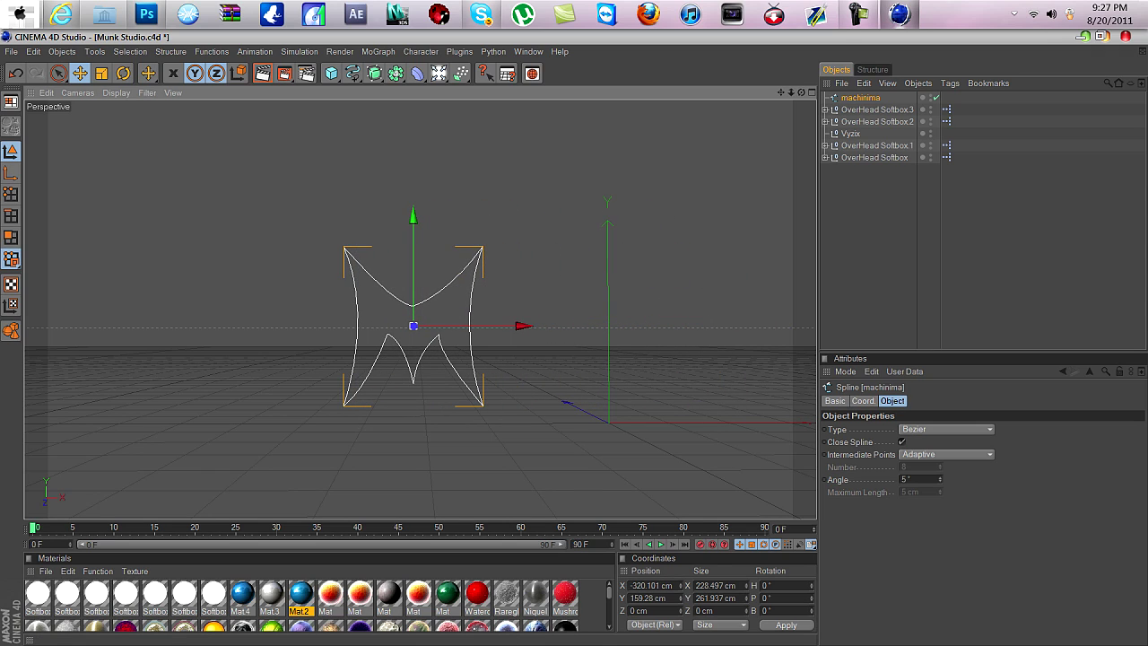
# Add an Extrude NURBS and place a copy of the machinima spline inside it, keeping the original spline outside
pyautogui.moveTo(801, 92)
pyautogui.mouseDown()
pyautogui.moveTo(780, 125)
pyautogui.moveTo(821, 95)
pyautogui.moveTo(812, 72)
pyautogui.moveTo(790, 105)
pyautogui.mouseUp()
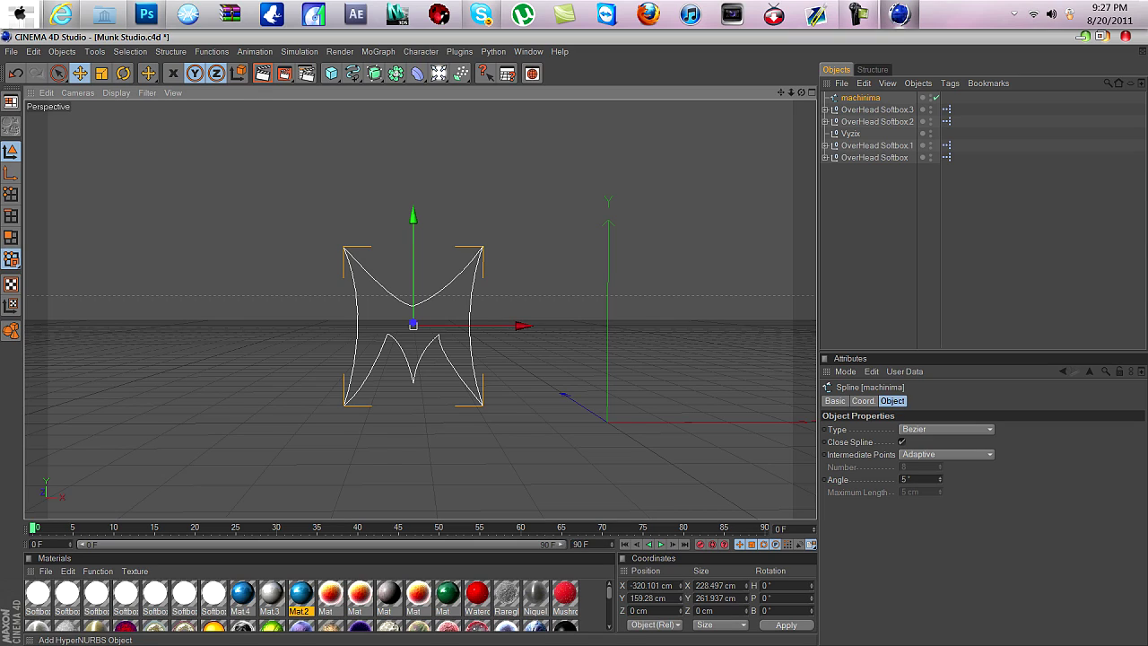
pyautogui.click(374, 74)
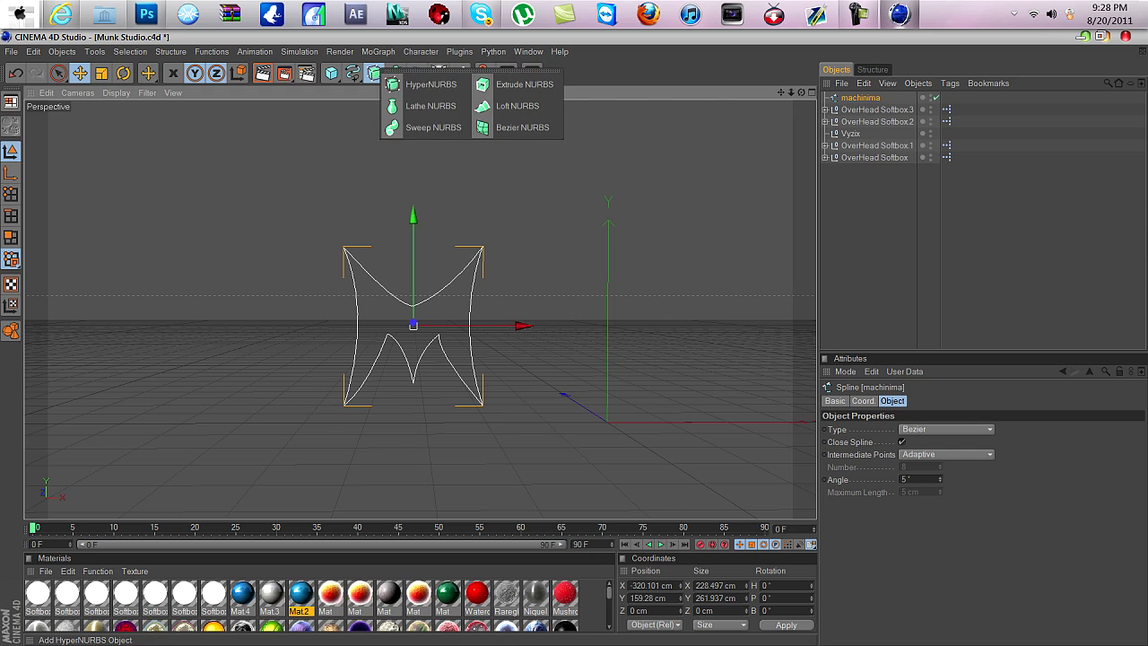
pyautogui.click(525, 84)
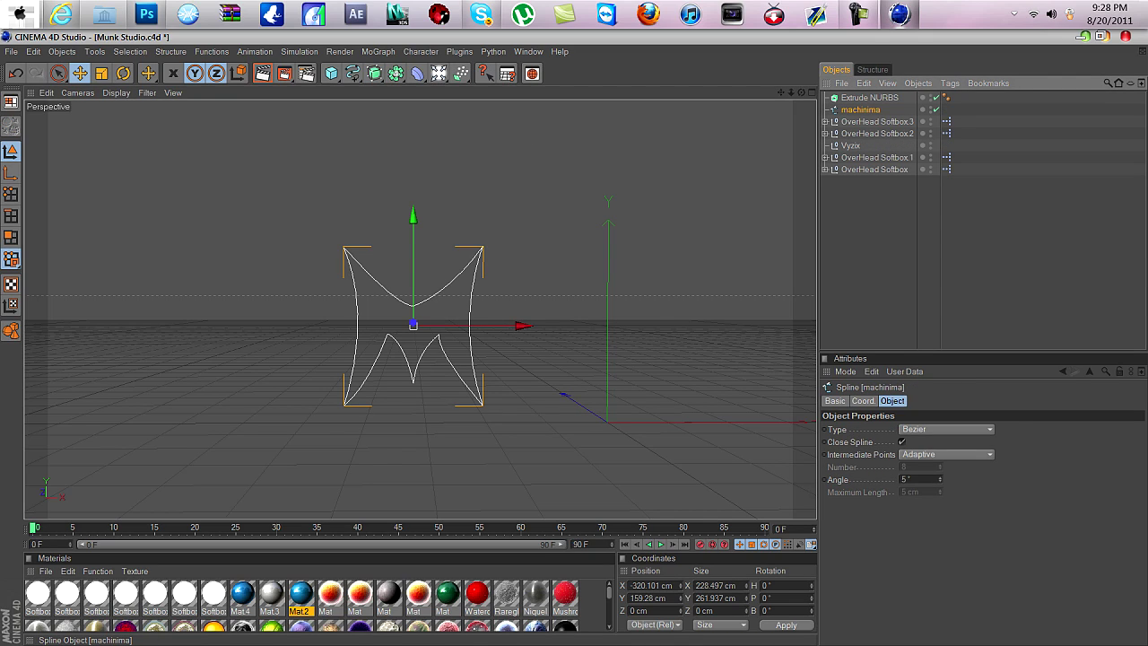
pyautogui.keyDown('ctrl'); pyautogui.moveTo(860, 109); pyautogui.dragTo(867, 98); pyautogui.keyUp('ctrl')
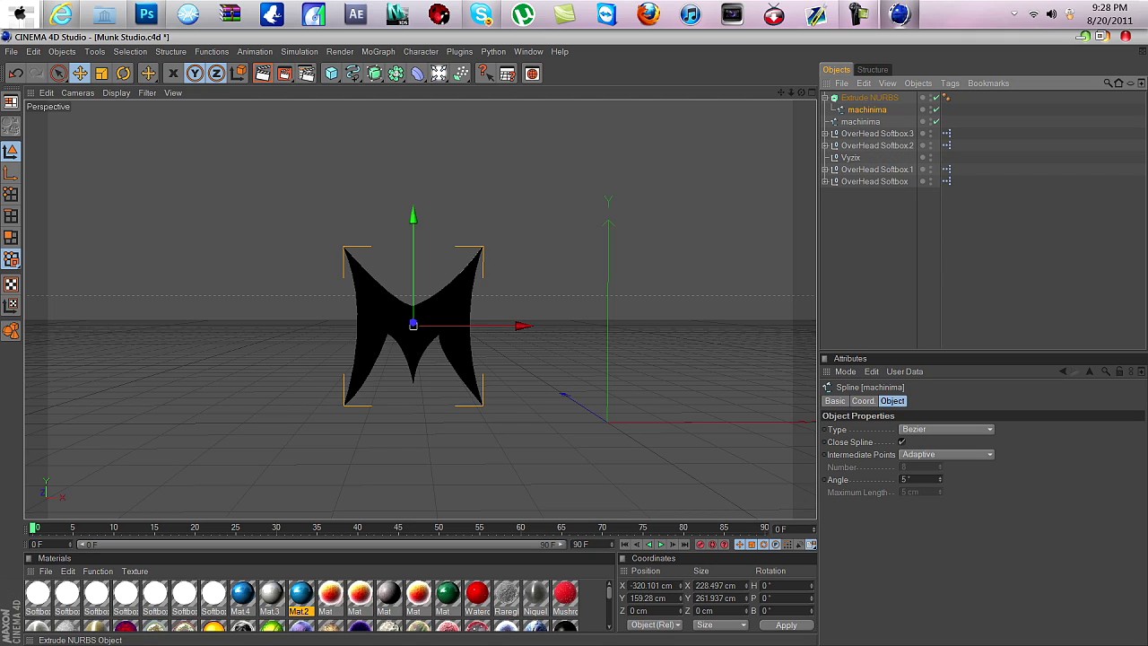
pyautogui.click(869, 98)
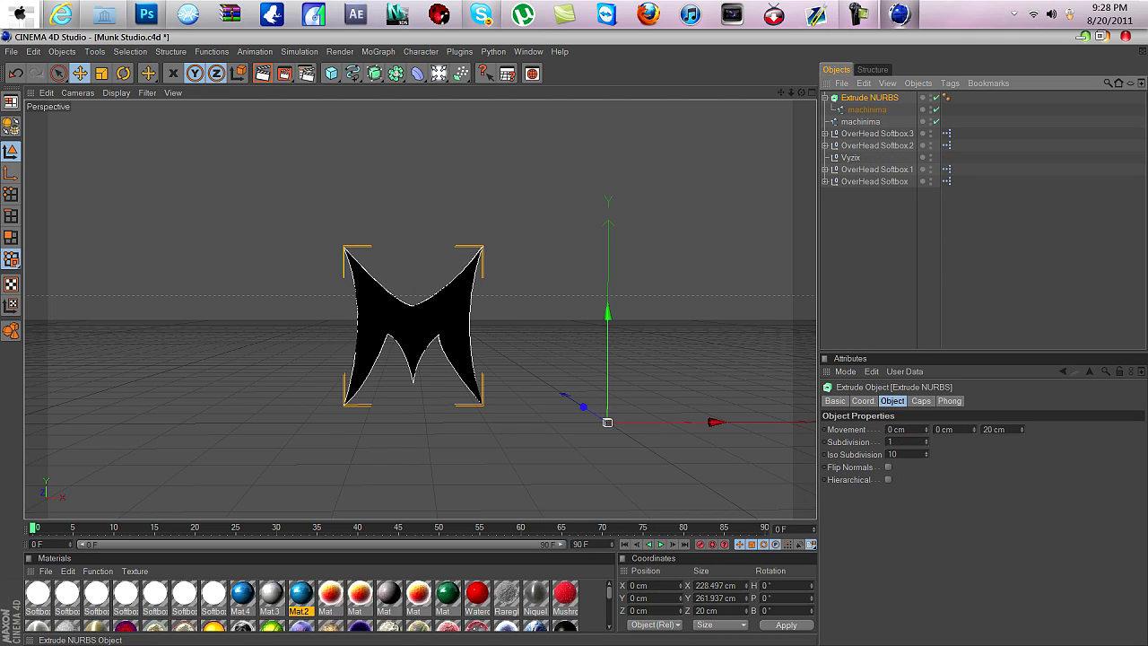
pyautogui.click(33, 52)
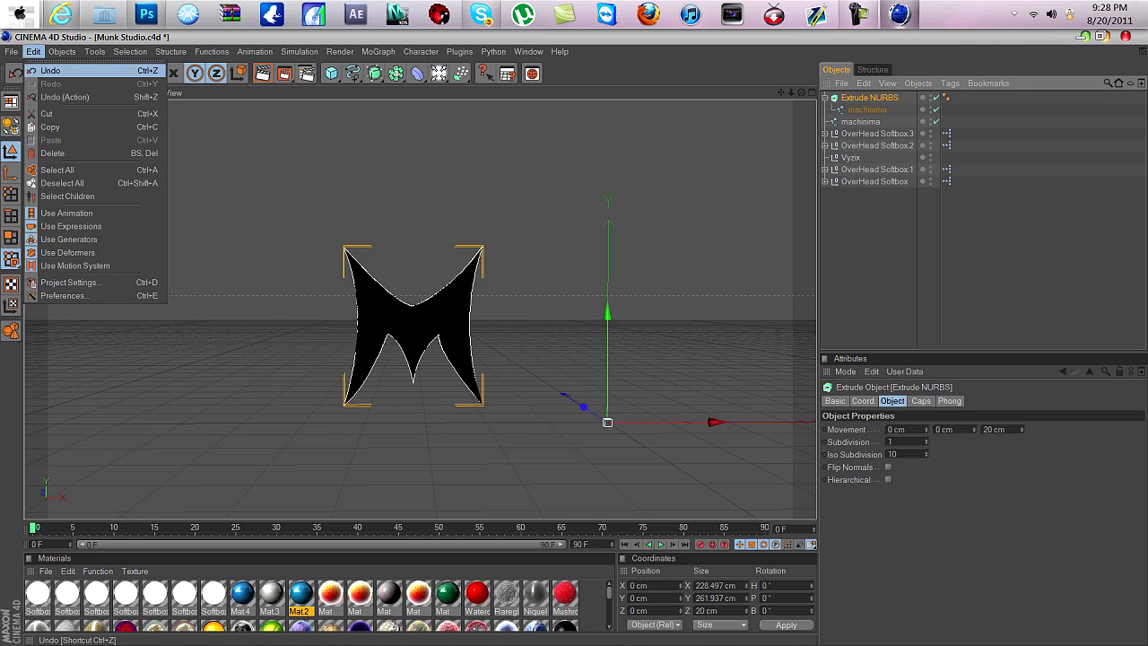
pyautogui.click(56, 71)
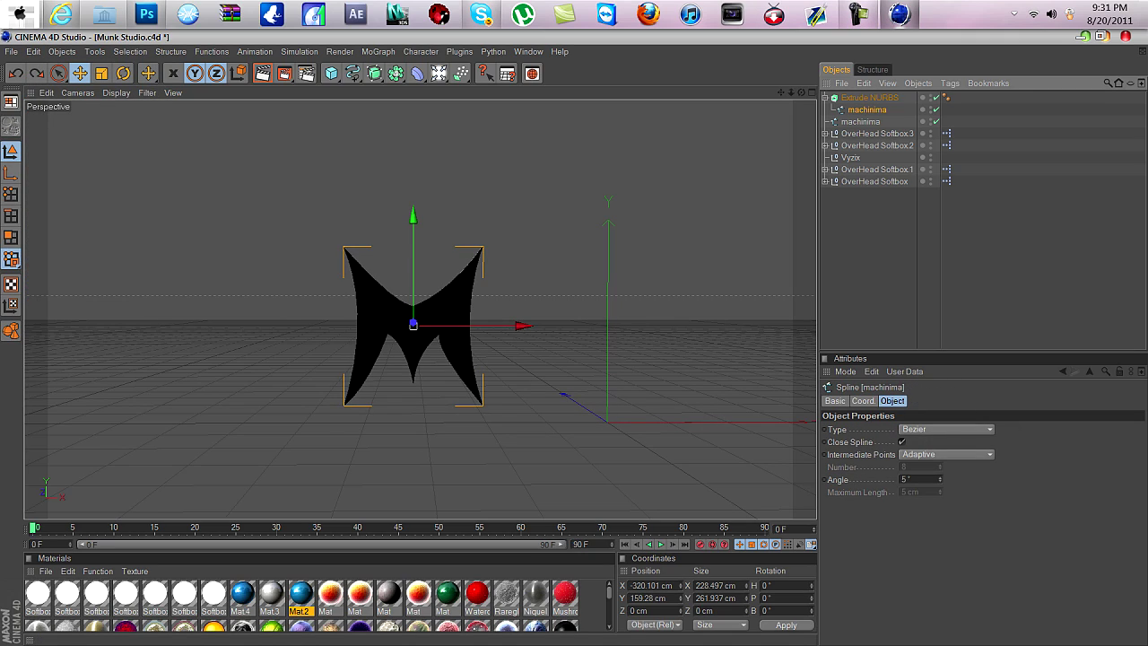
pyautogui.click(859, 14)
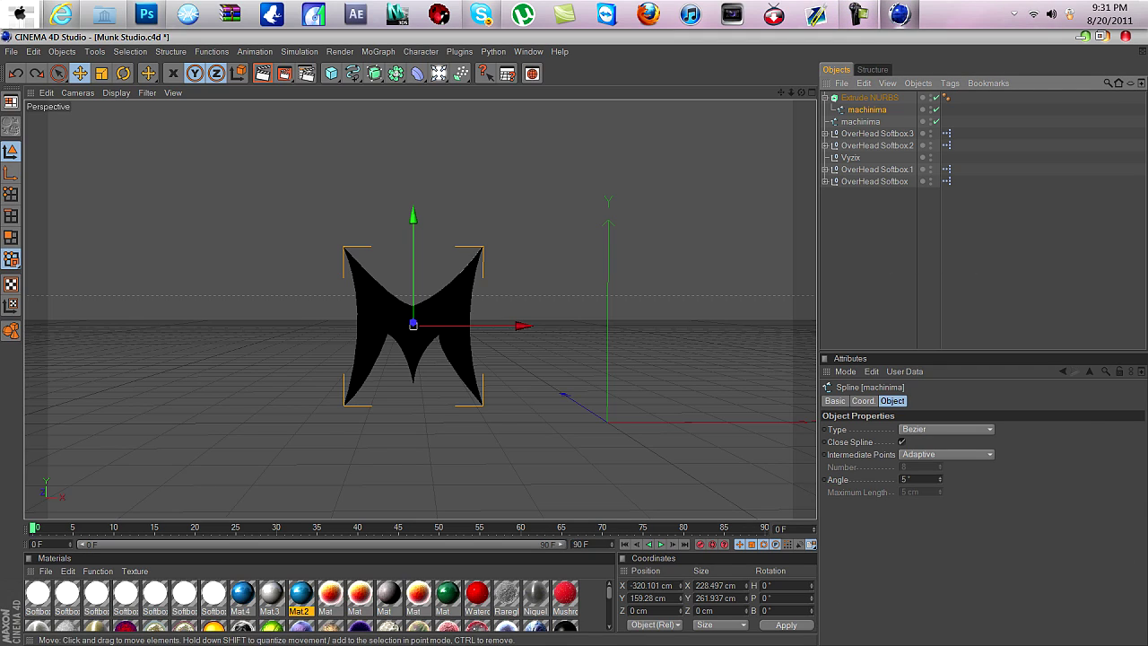
# Set the Extrude NURBS movement along Z to 150 cm
pyautogui.click(869, 98)
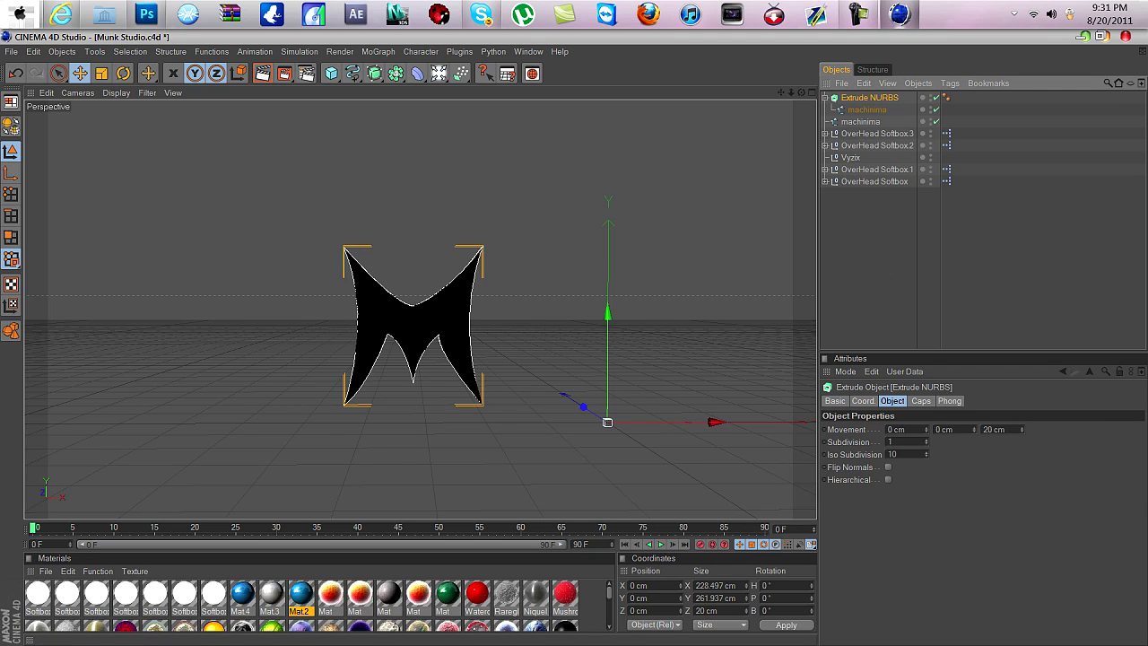
pyautogui.doubleClick(989, 430)
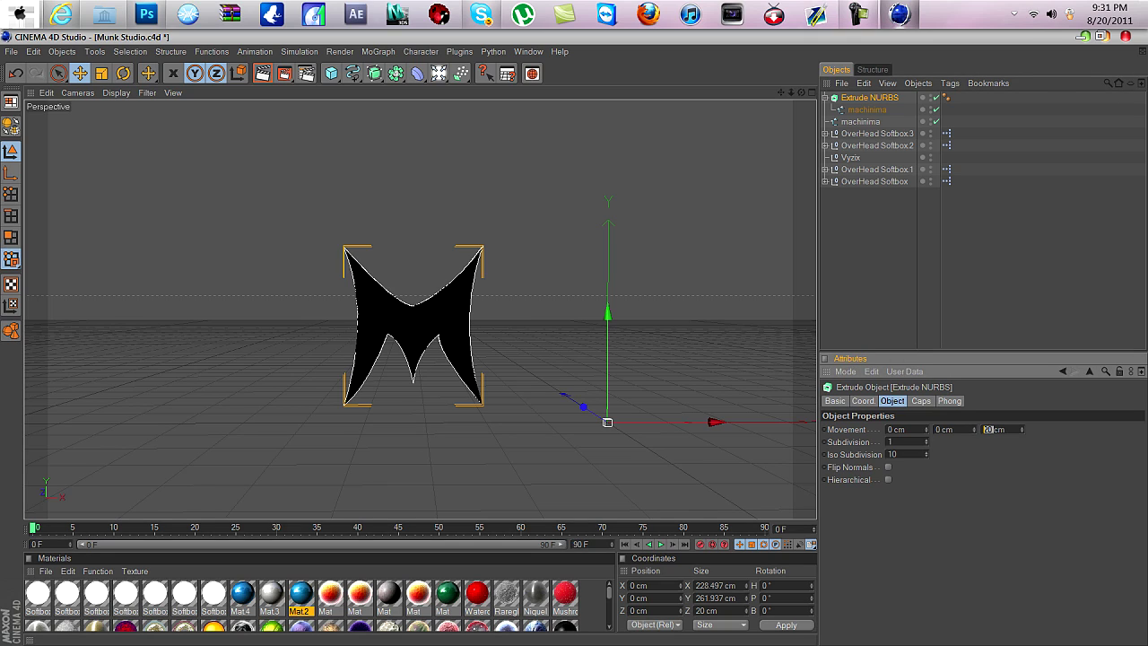
pyautogui.write('150')
pyautogui.press('Return')
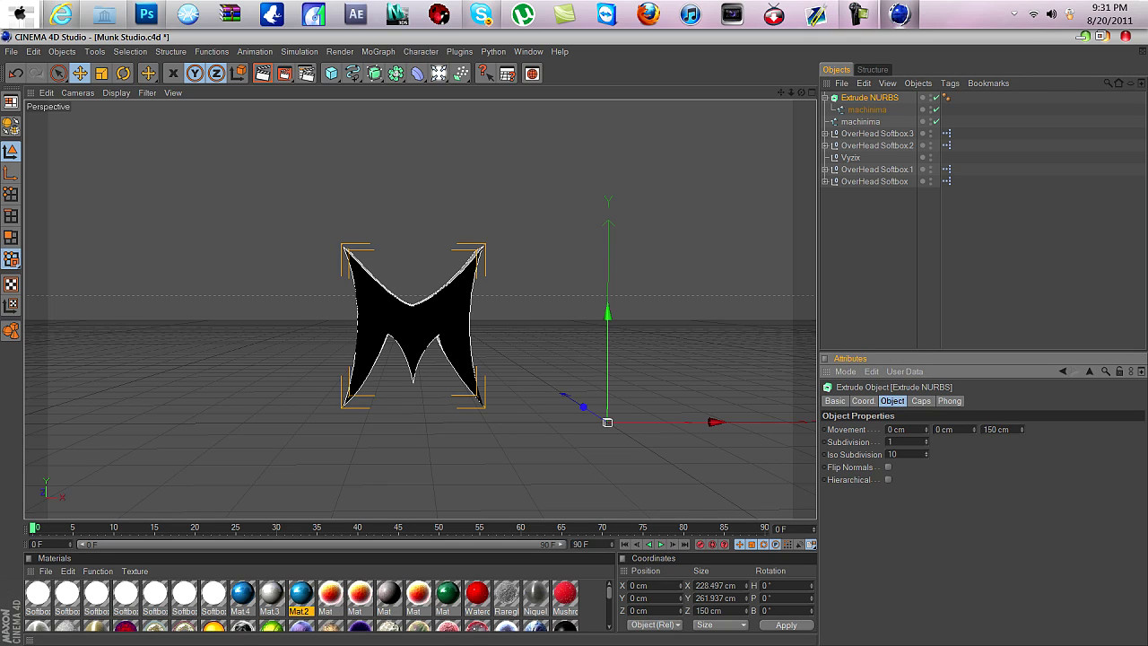
# Give the extruded M a Fillet Cap at its start with 4 steps and a 2 cm radius
pyautogui.moveTo(801, 92); pyautogui.dragTo(833, 81)
pyautogui.click(921, 401)
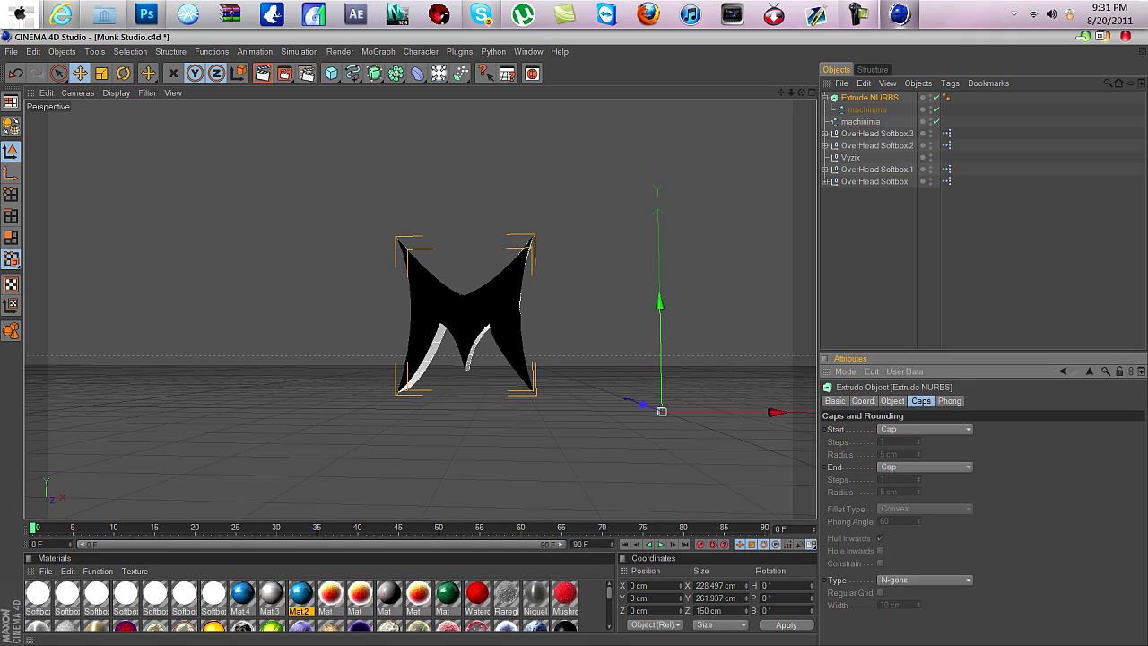
pyautogui.click(924, 428)
pyautogui.click(915, 481)
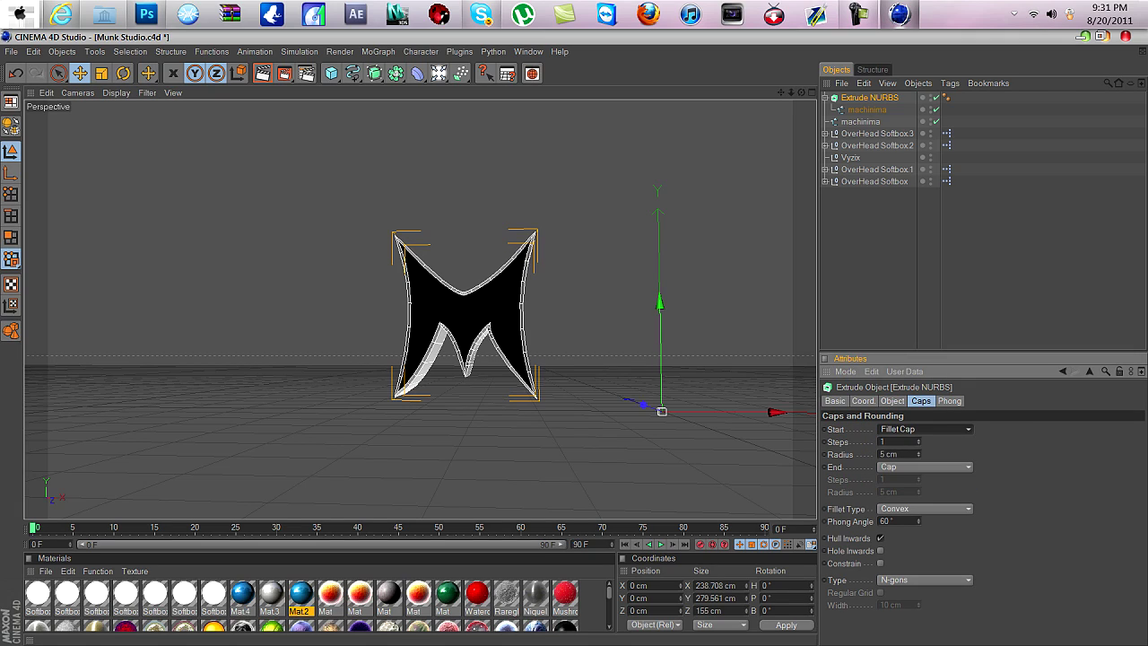
pyautogui.click(919, 440)
pyautogui.click(919, 440)
pyautogui.click(918, 440)
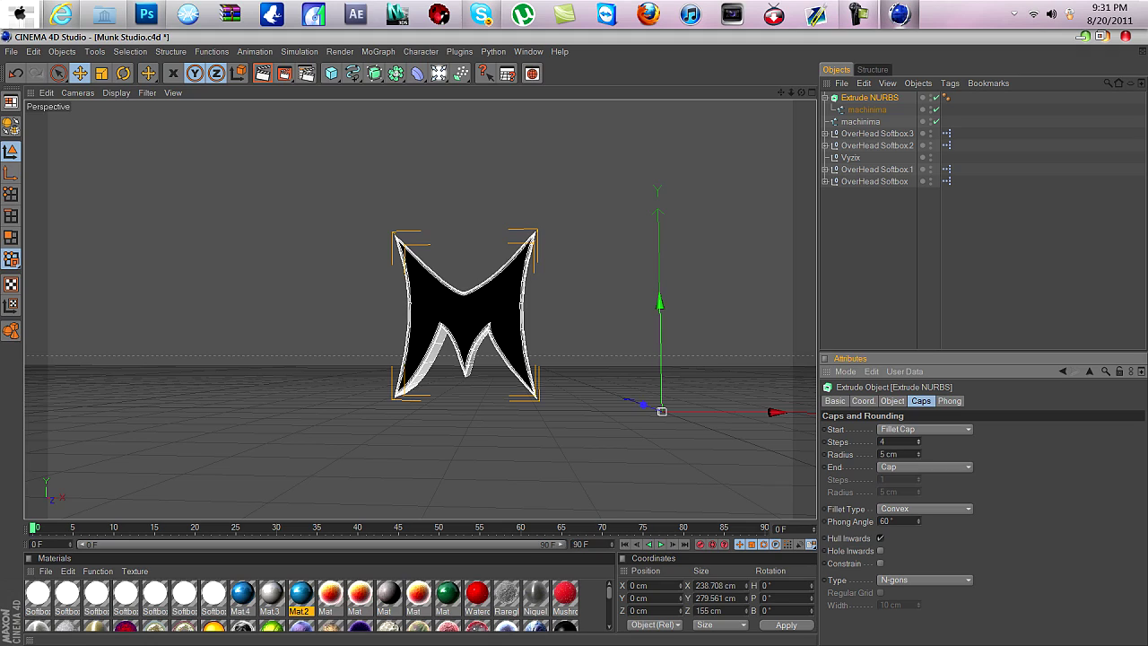
pyautogui.click(919, 456)
pyautogui.click(919, 456)
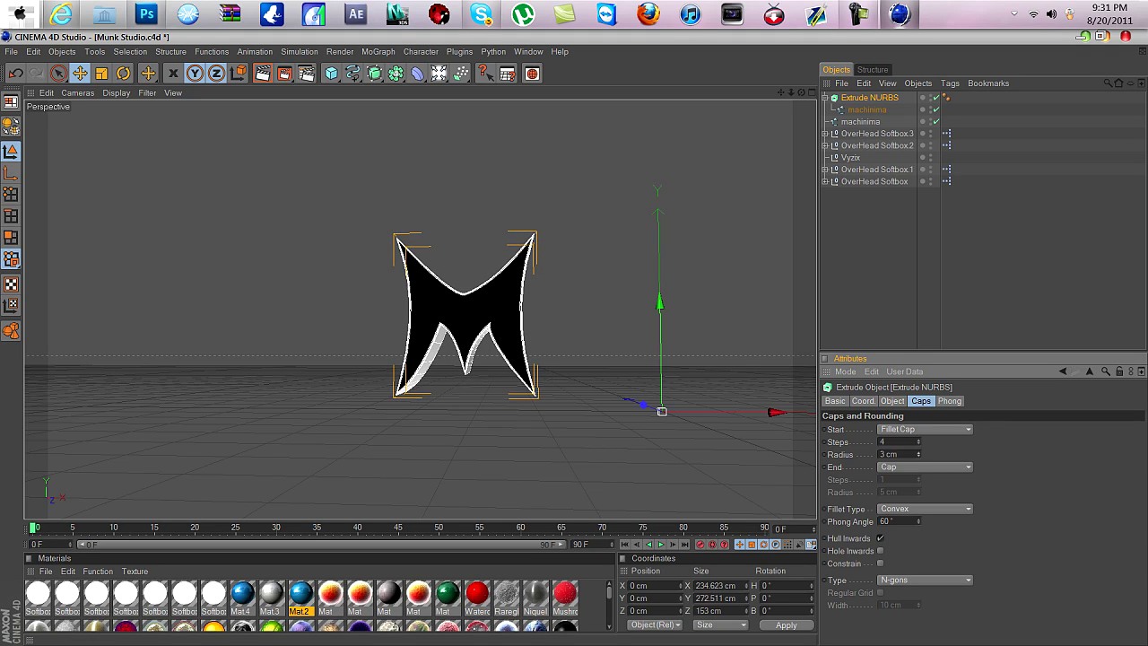
pyautogui.click(919, 456)
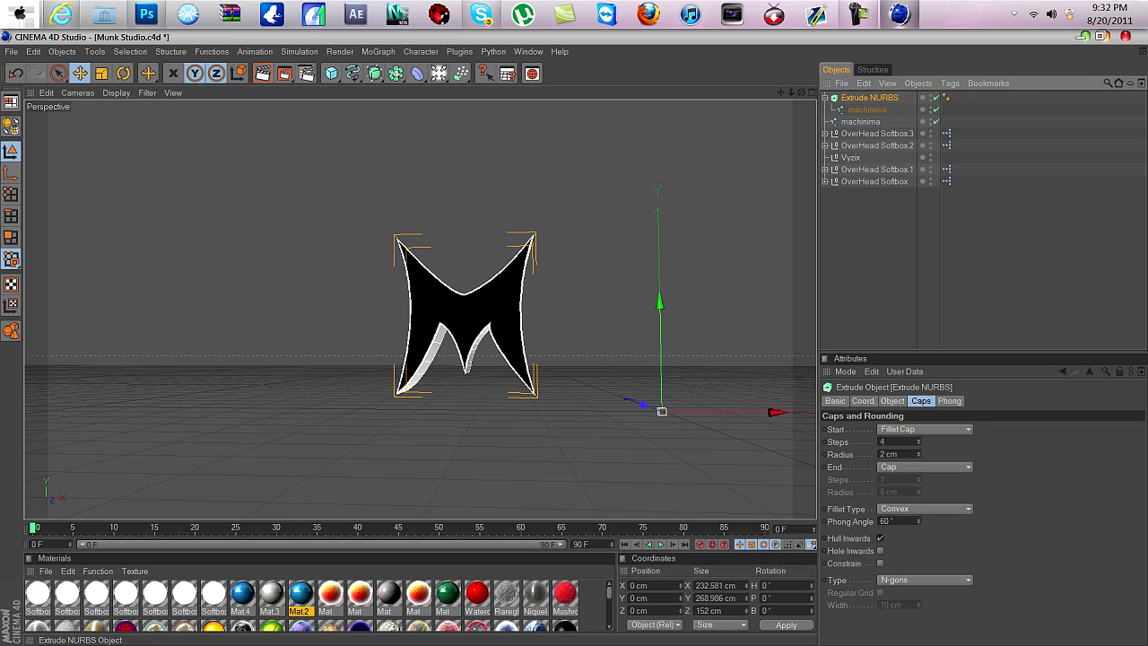
# Paste a duplicate of the Extrude NURBS, set its start fillet radius to 4 cm and move it along Z to about 8.6 cm
pyautogui.hotkey('ctrl', 'v')
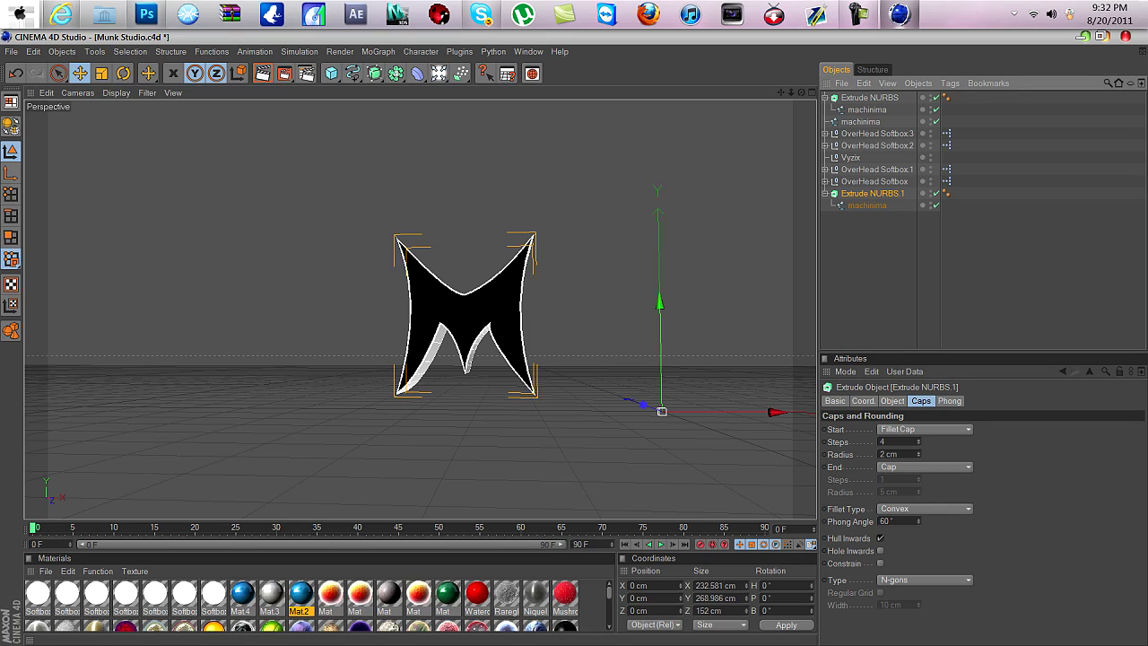
pyautogui.click(919, 453)
pyautogui.click(919, 453)
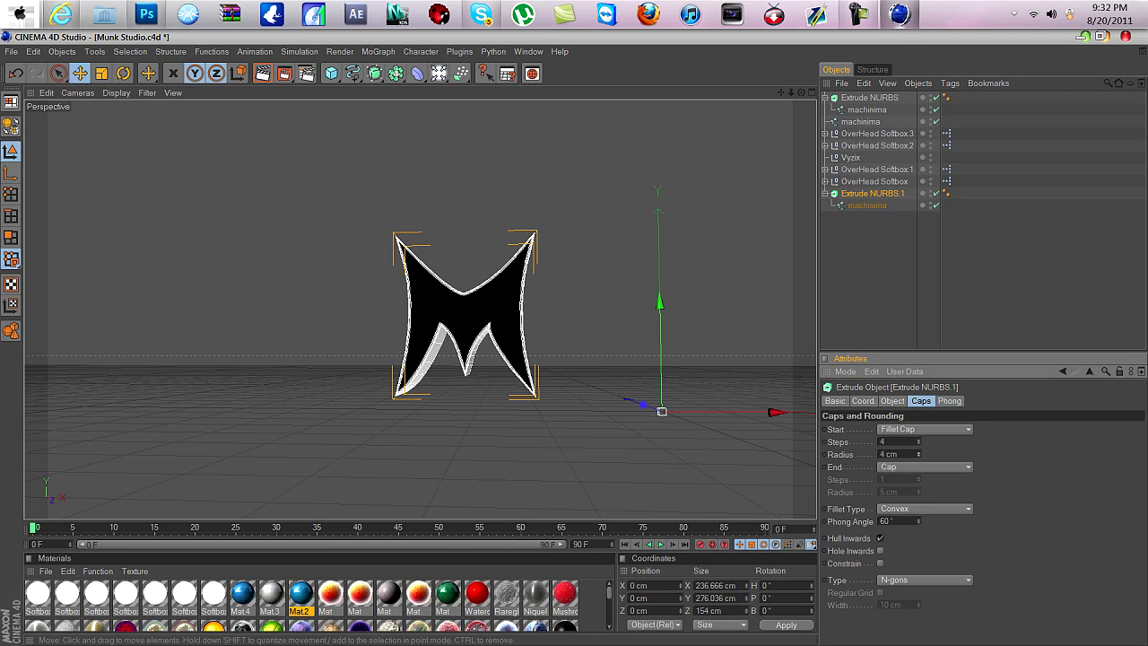
pyautogui.moveTo(642, 403); pyautogui.dragTo(643, 405)
# Change the green Mat material's color to dark red (RGB 159, 0, 0) and apply it to the first Extrude NURBS
pyautogui.doubleClick(447, 595)
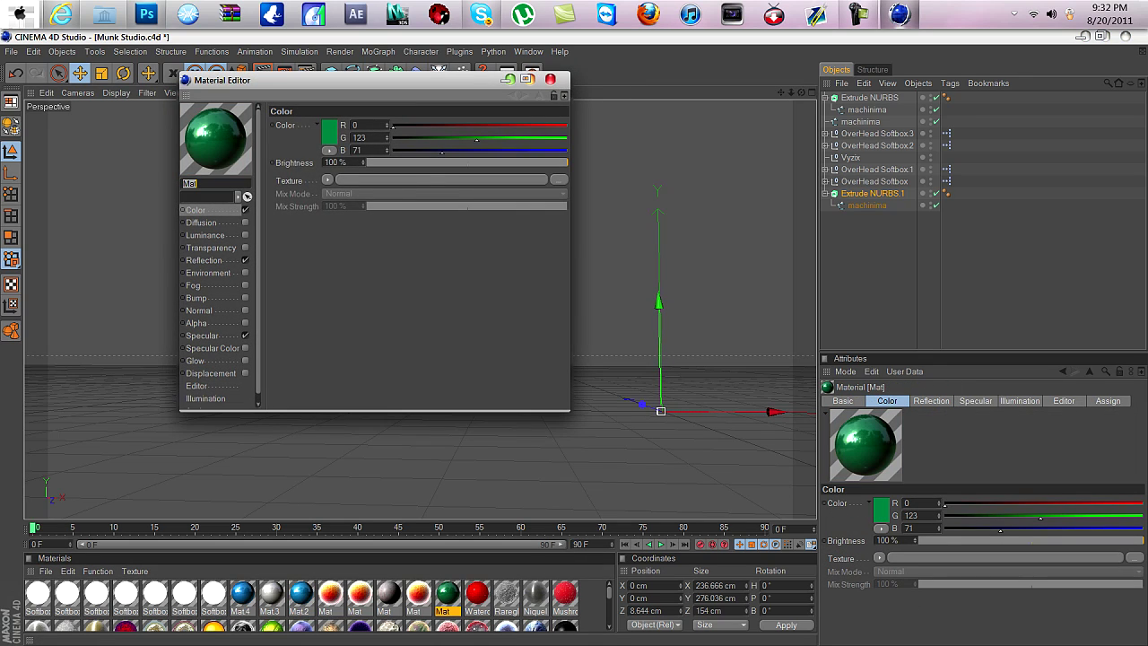
pyautogui.click(330, 132)
pyautogui.click(308, 90)
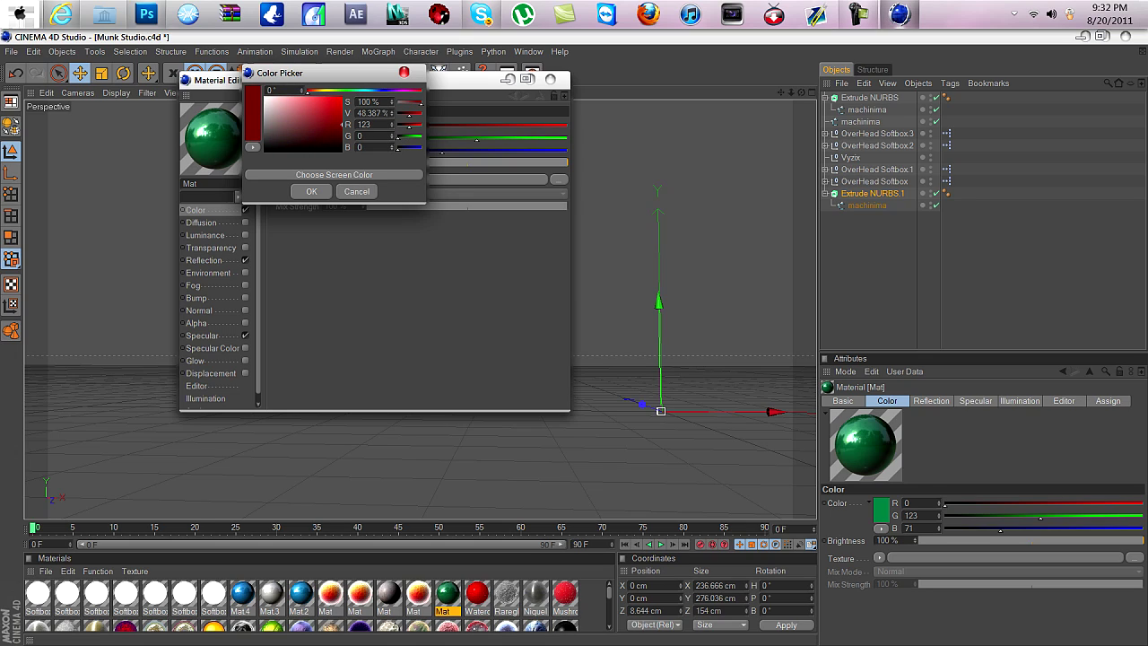
pyautogui.moveTo(342, 125); pyautogui.dragTo(343, 117)
pyautogui.click(311, 191)
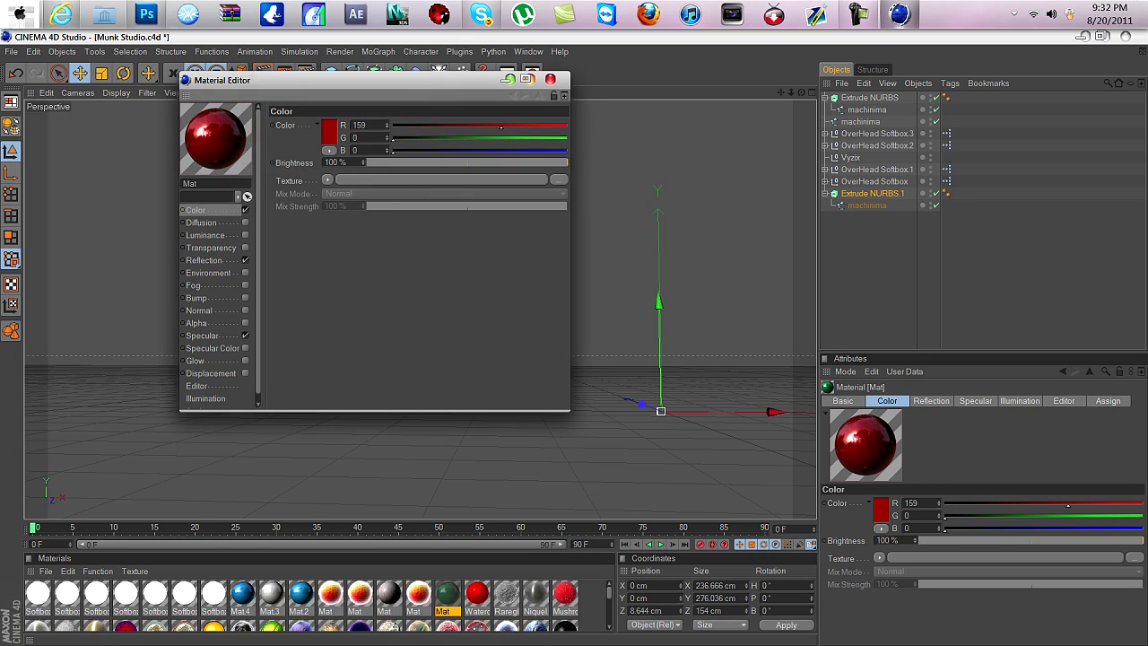
pyautogui.click(551, 78)
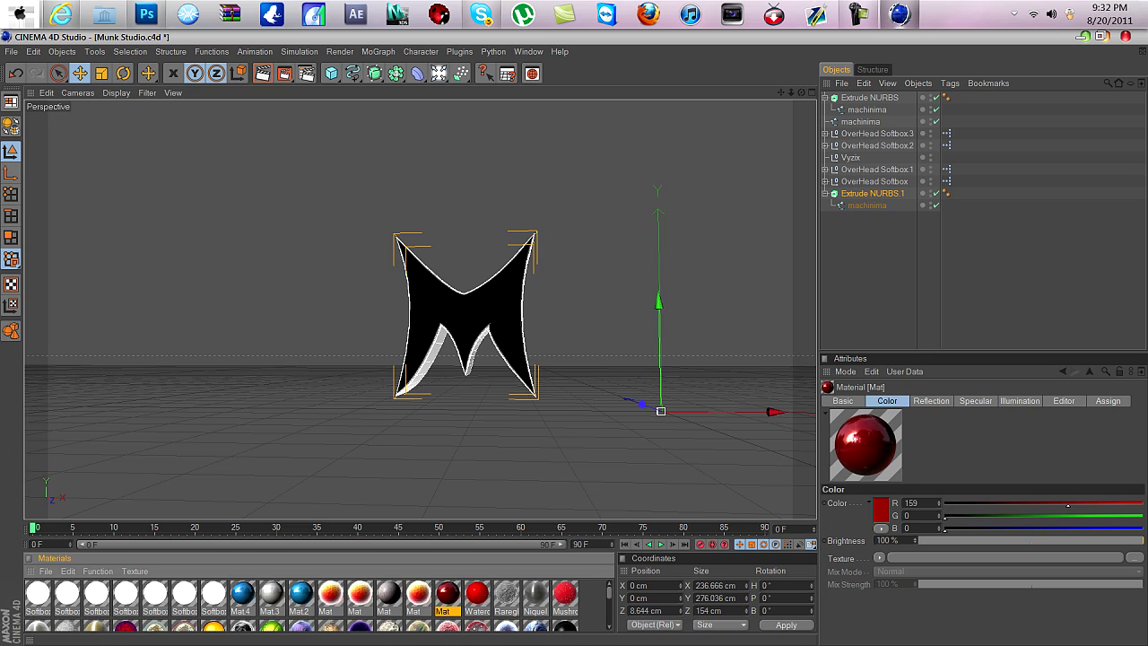
pyautogui.moveTo(448, 594); pyautogui.dragTo(869, 98)
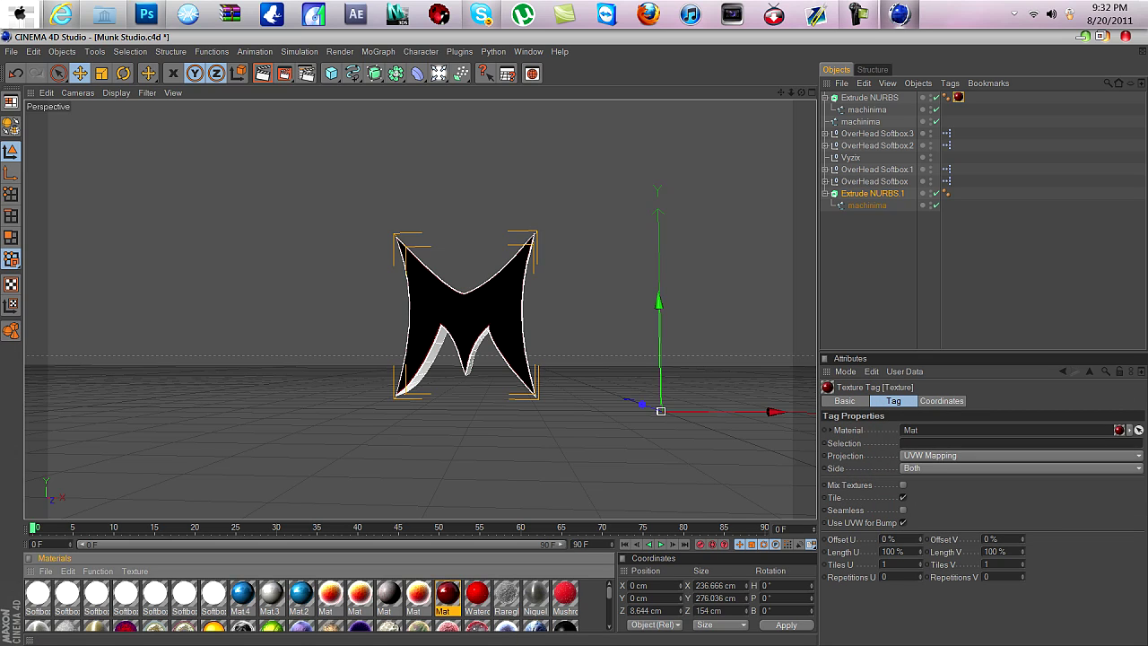
# Change the blue Mat.4 material's color to black and apply it to the duplicate Extrude NURBS.1
pyautogui.doubleClick(243, 594)
pyautogui.click(328, 133)
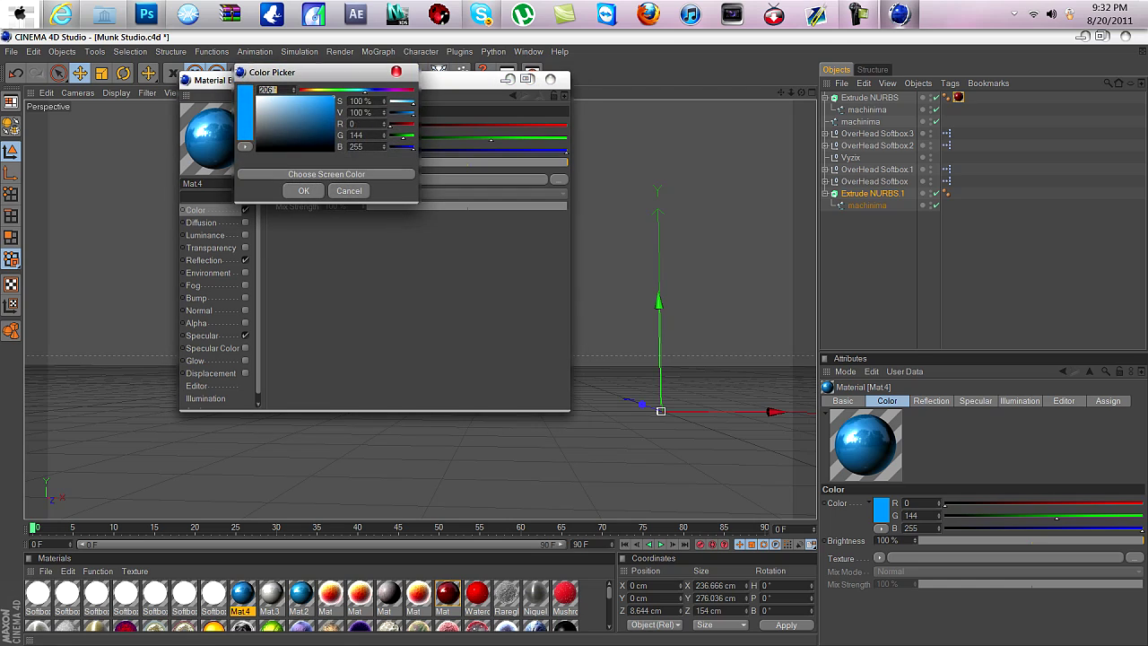
pyautogui.click(278, 151)
pyautogui.click(303, 190)
pyautogui.click(551, 80)
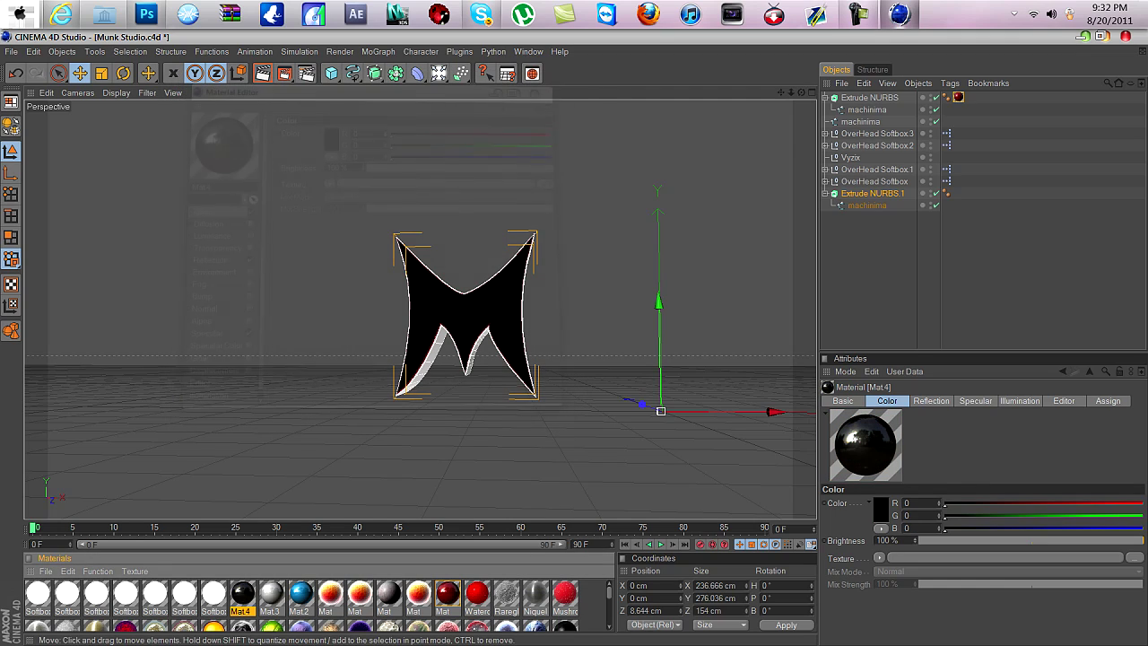
pyautogui.moveTo(242, 594); pyautogui.dragTo(472, 339)
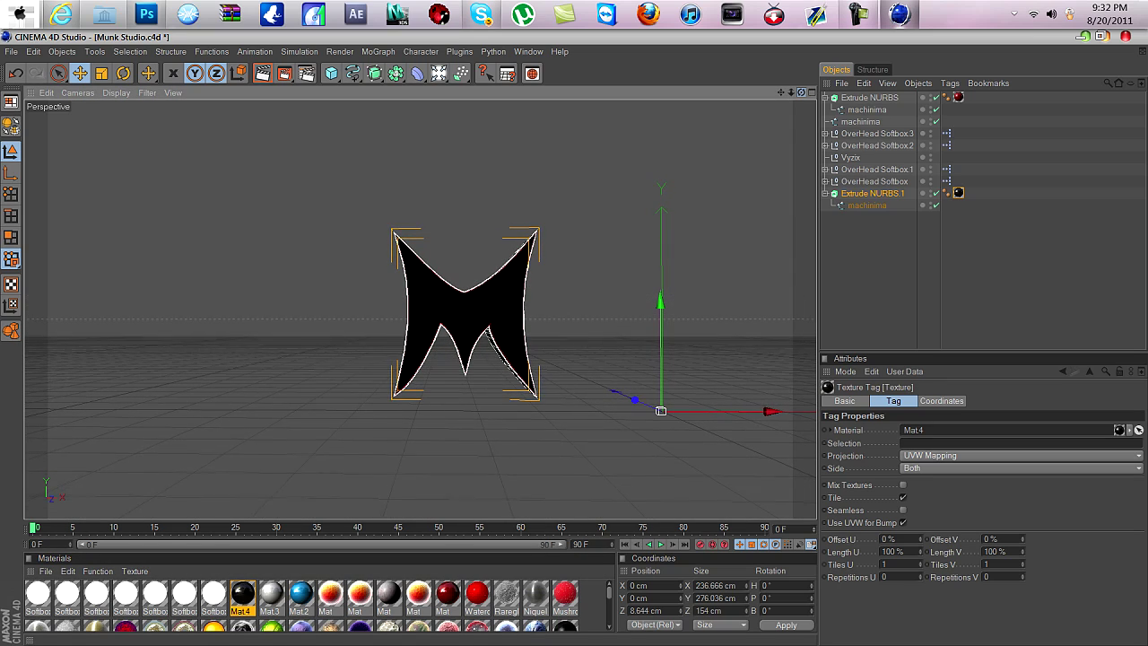
# Render a close, slightly angled view of the M in the viewport, continuing past the missing texture list
pyautogui.scroll(2, 472, 339)
pyautogui.scroll(2, 422, 305)
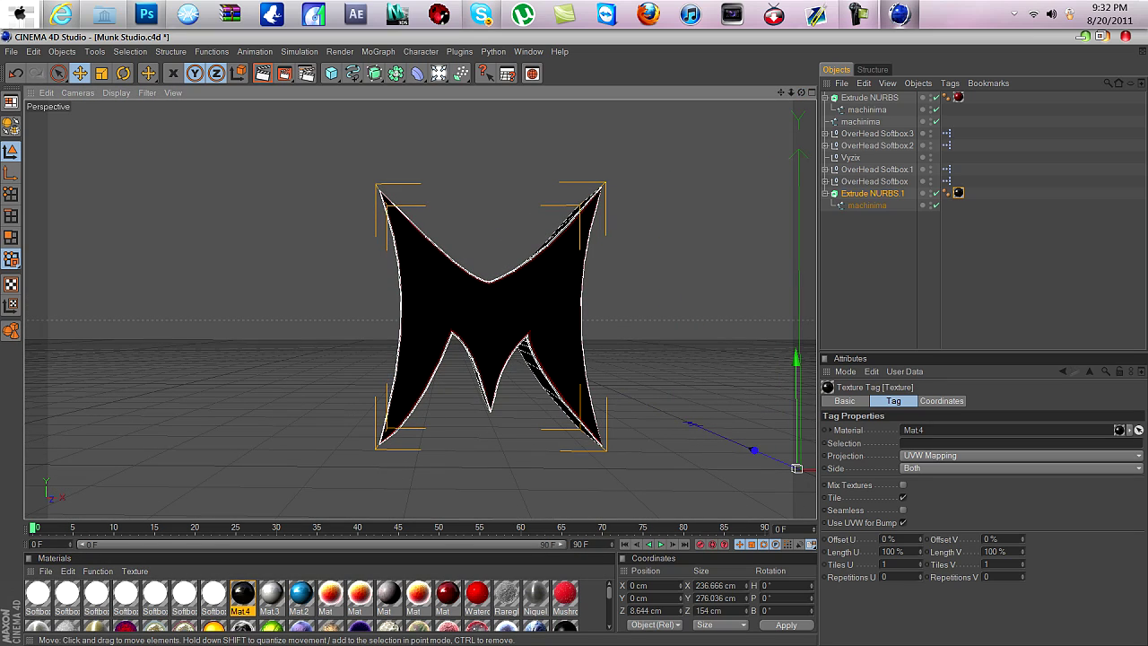
pyautogui.keyDown('alt'); pyautogui.moveTo(472, 325); pyautogui.dragTo(410, 294, button='middle'); pyautogui.keyUp('alt')
pyautogui.scroll(2, 422, 311)
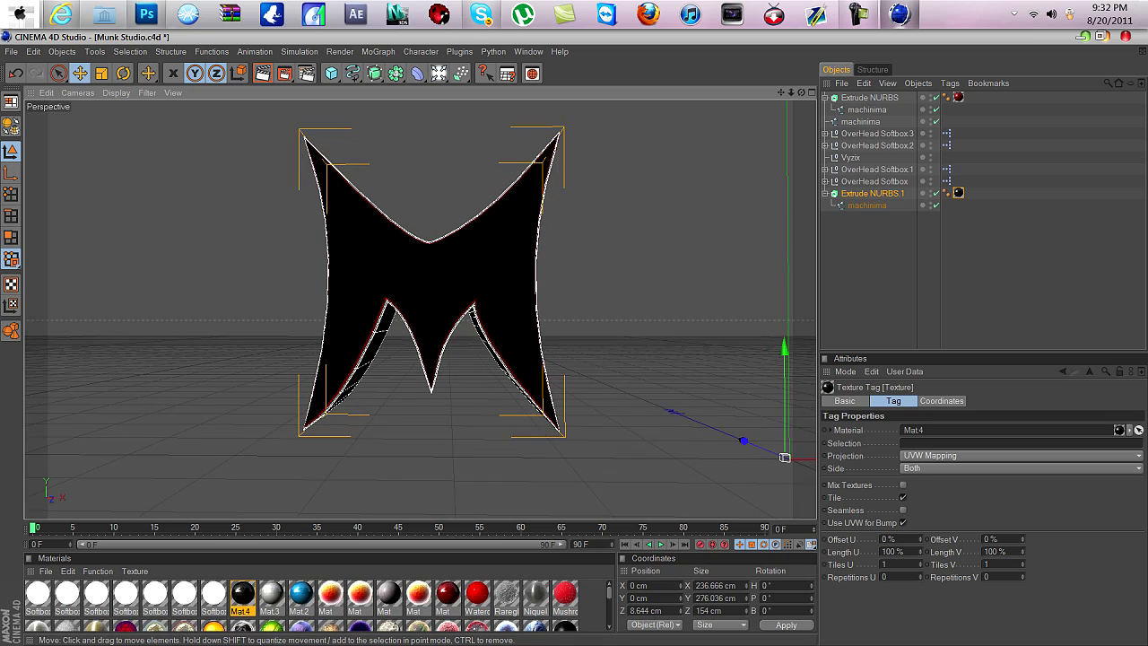
pyautogui.click(262, 73)
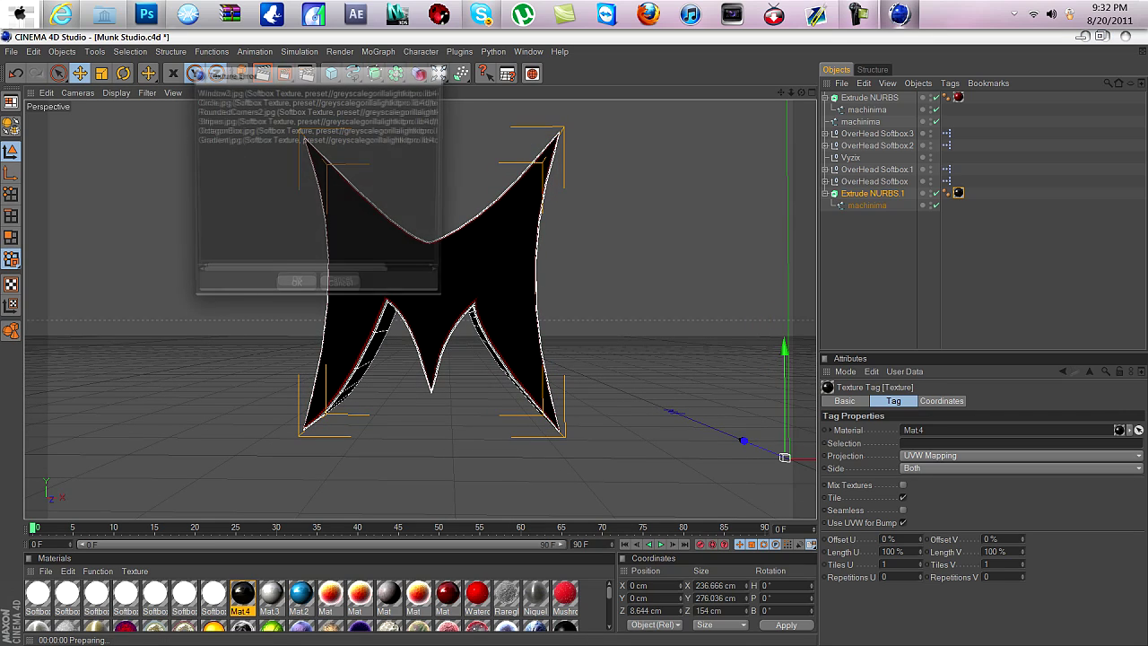
pyautogui.press('Return')
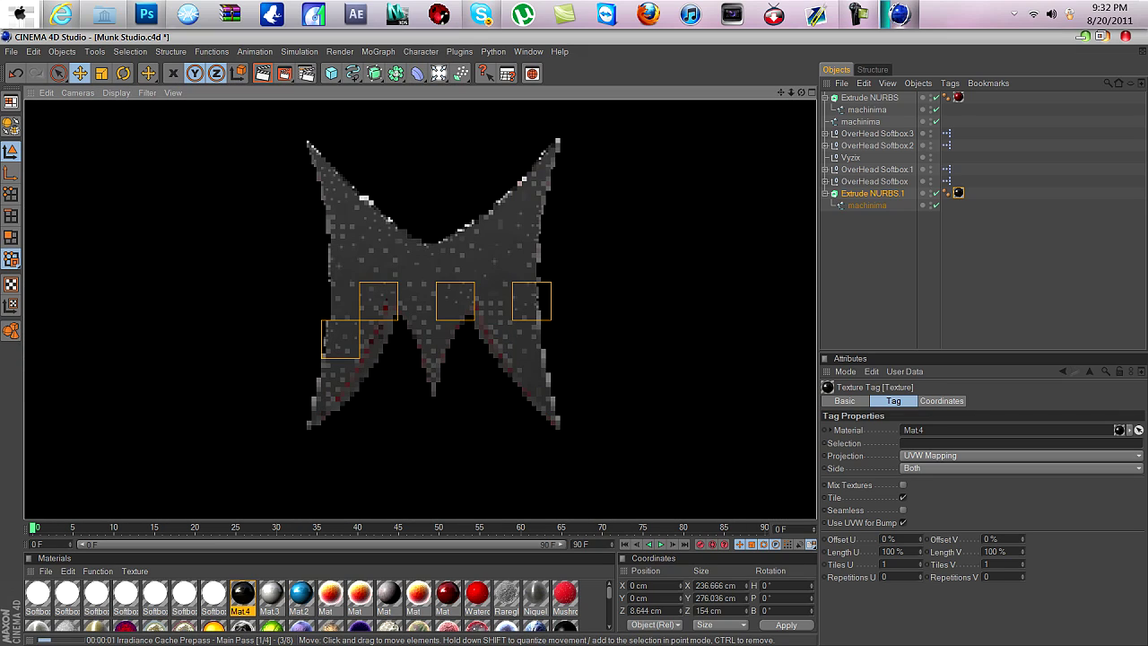